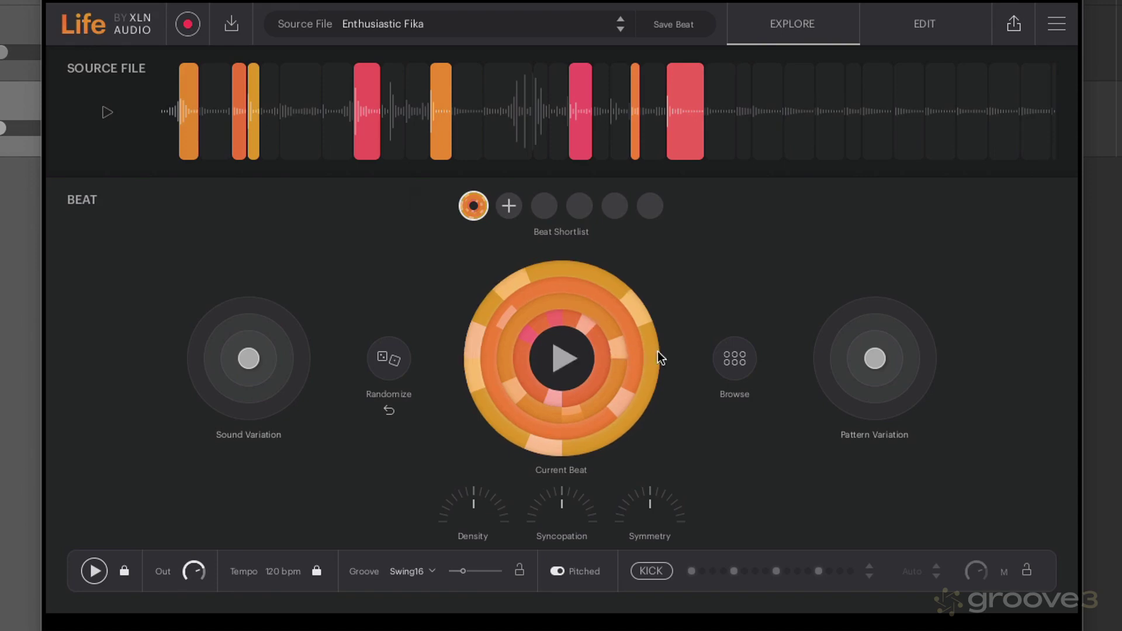
# - Audition several suggested beats, keep one, then randomize it twice into a pink-and-orange pattern
pyautogui.click(735, 358)
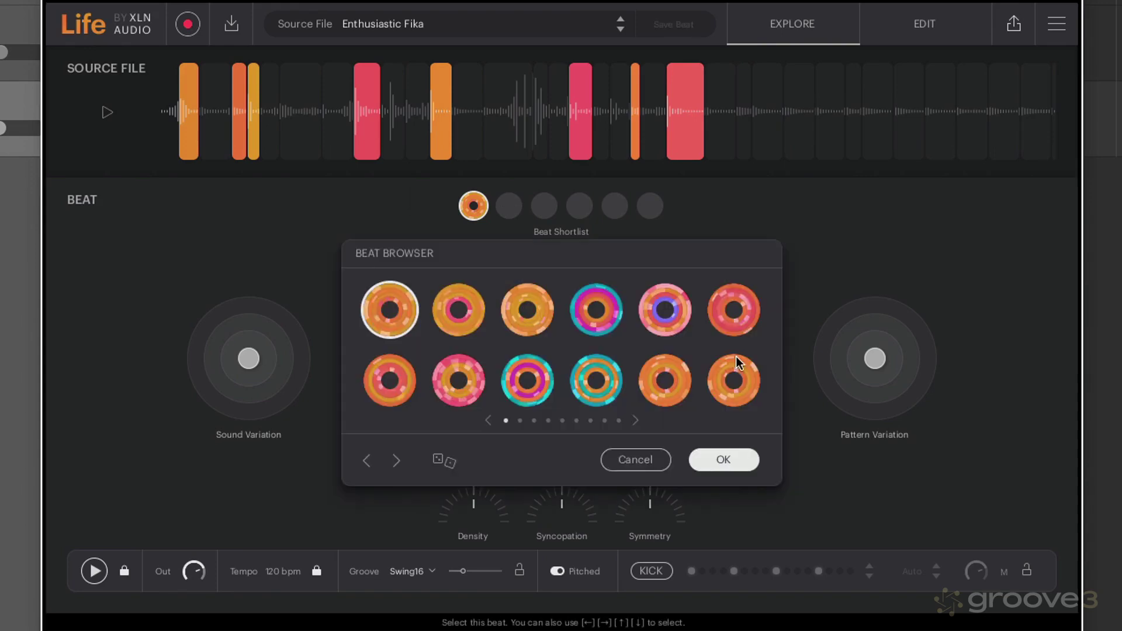
pyautogui.click(668, 322)
pyautogui.click(741, 317)
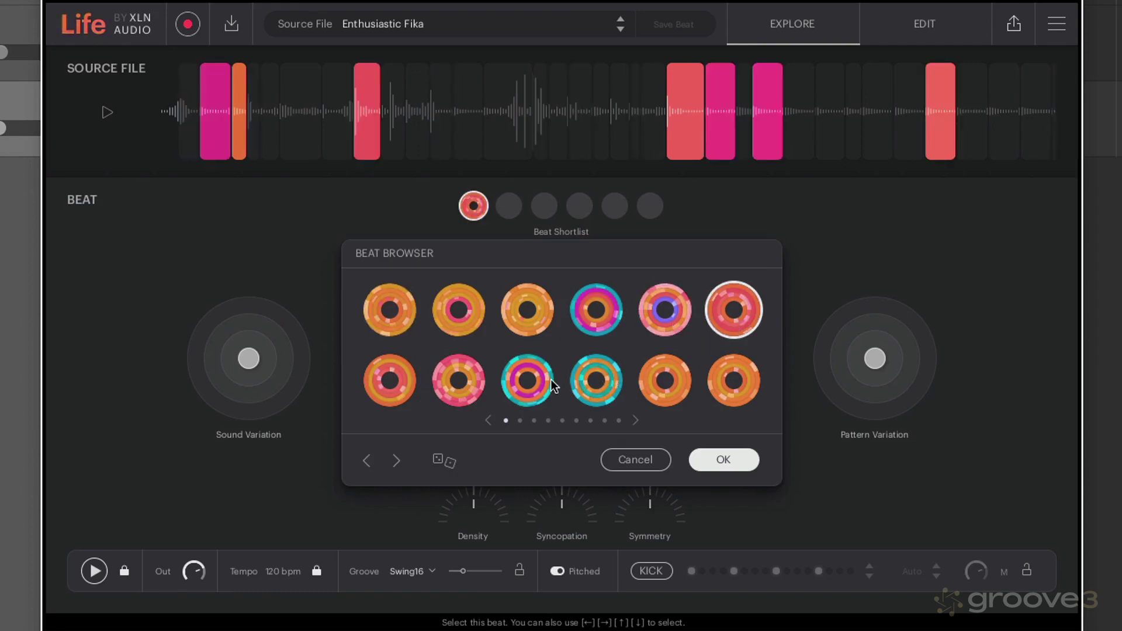
pyautogui.click(534, 380)
pyautogui.click(667, 381)
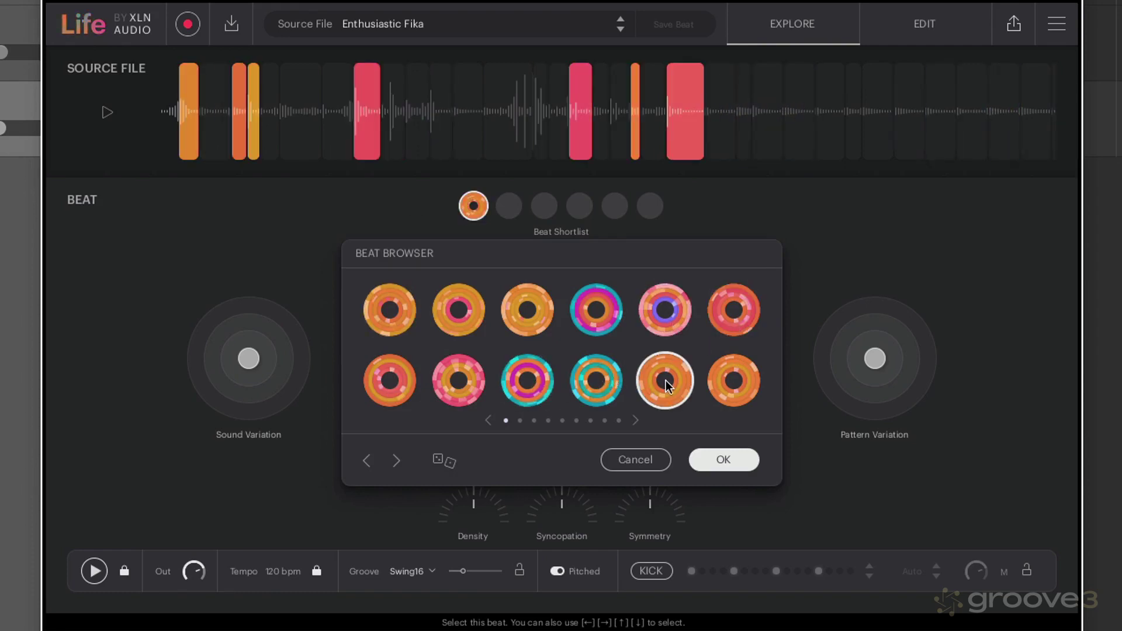
pyautogui.click(731, 456)
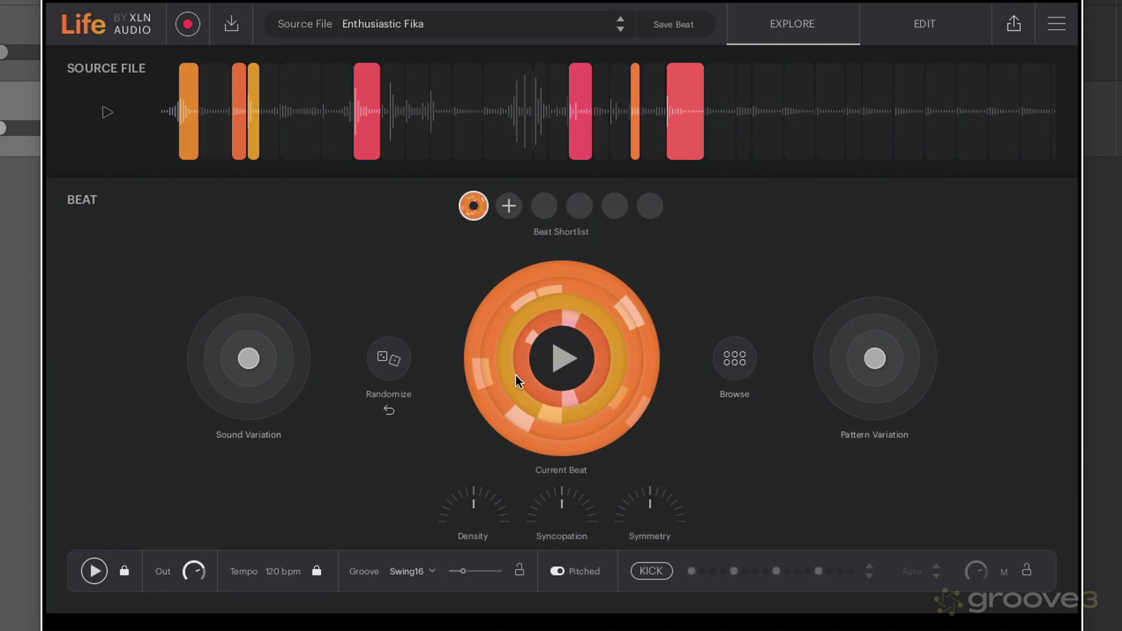
pyautogui.click(390, 360)
pyautogui.click(392, 361)
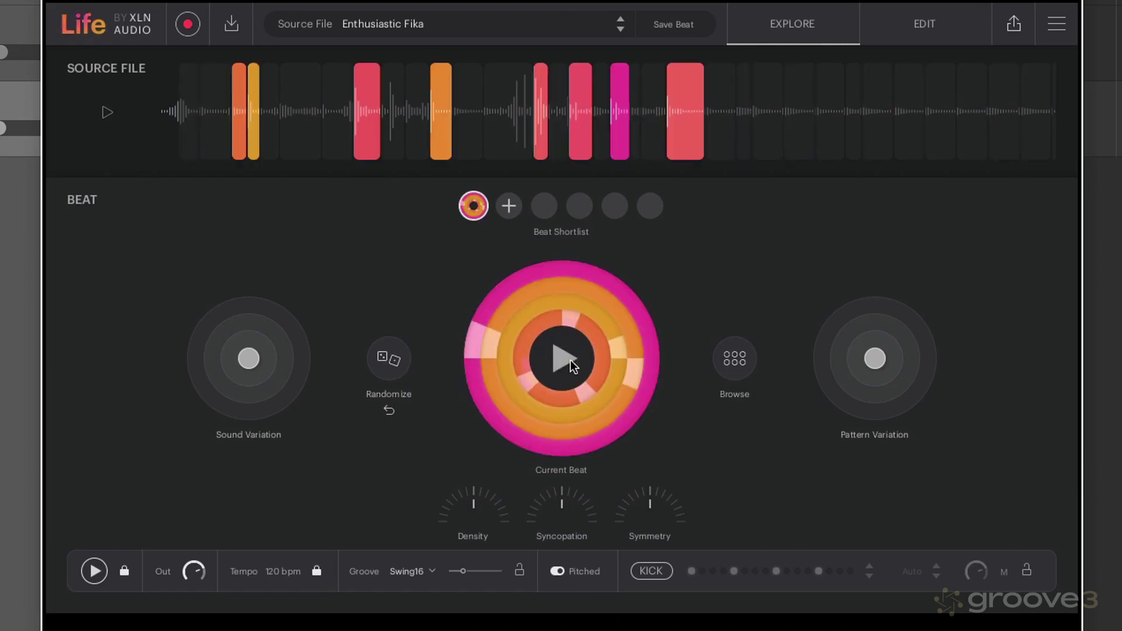
pyautogui.click(123, 573)
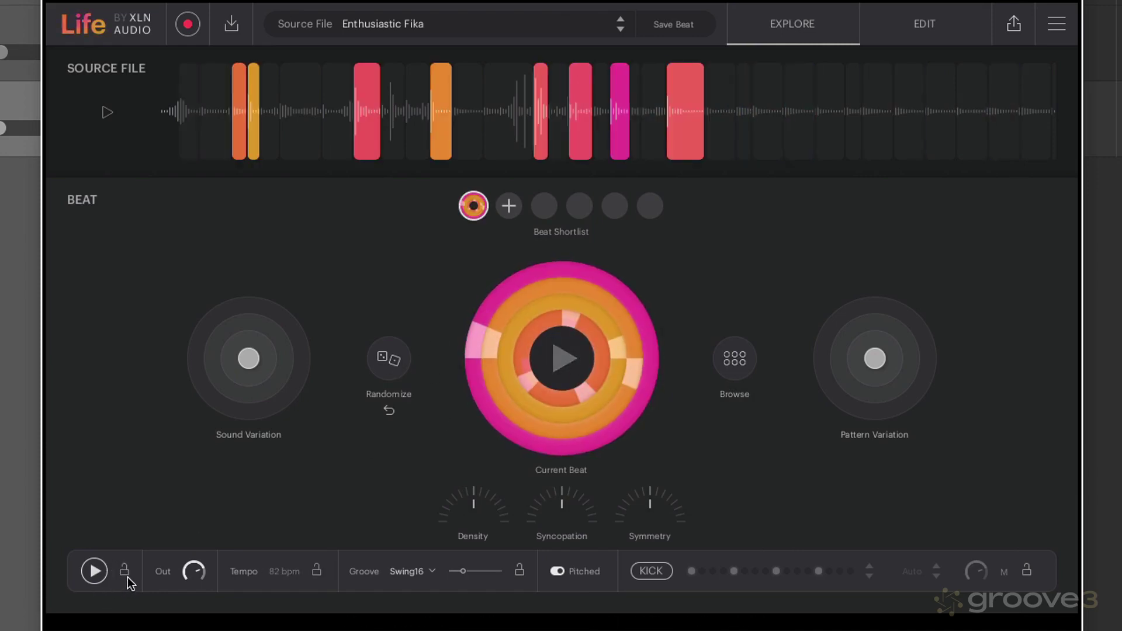
pyautogui.click(93, 573)
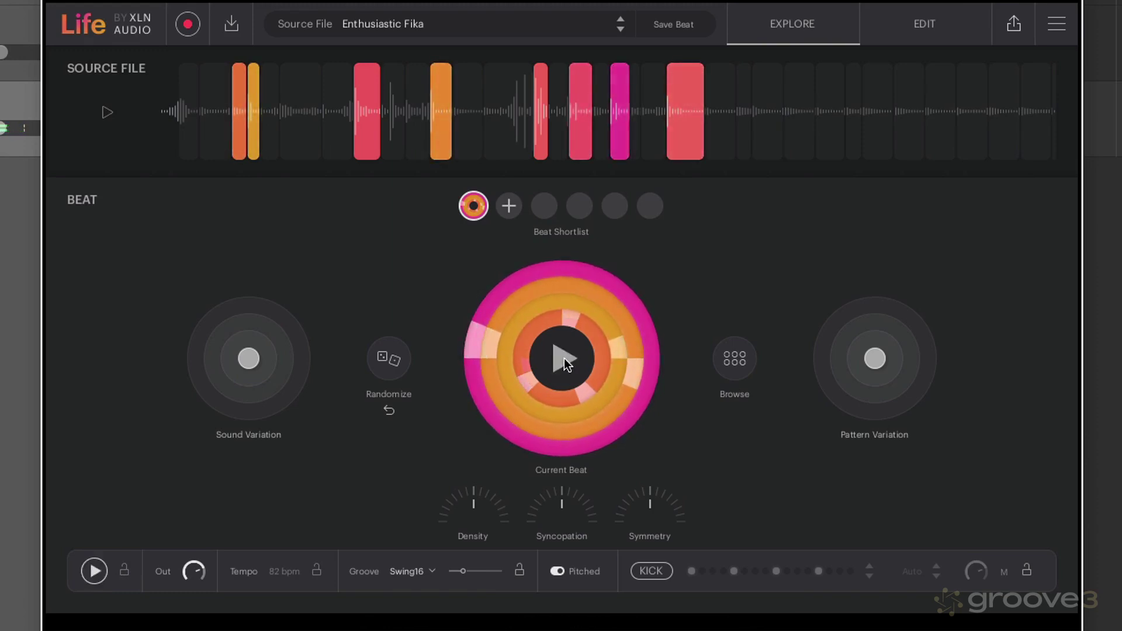
pyautogui.click(125, 573)
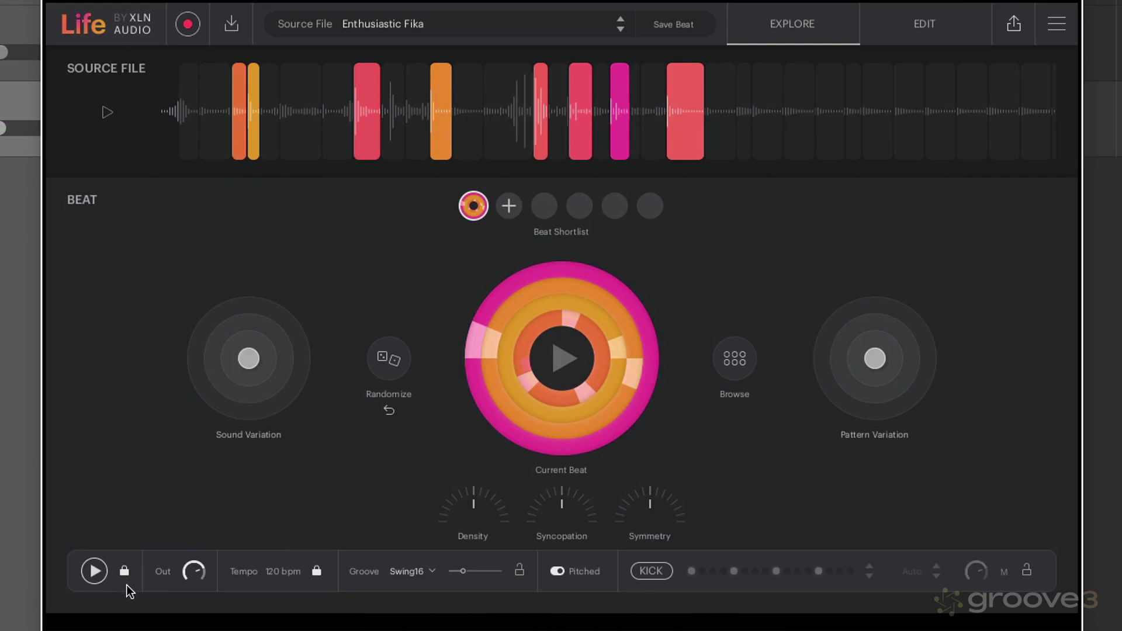
pyautogui.press('space')
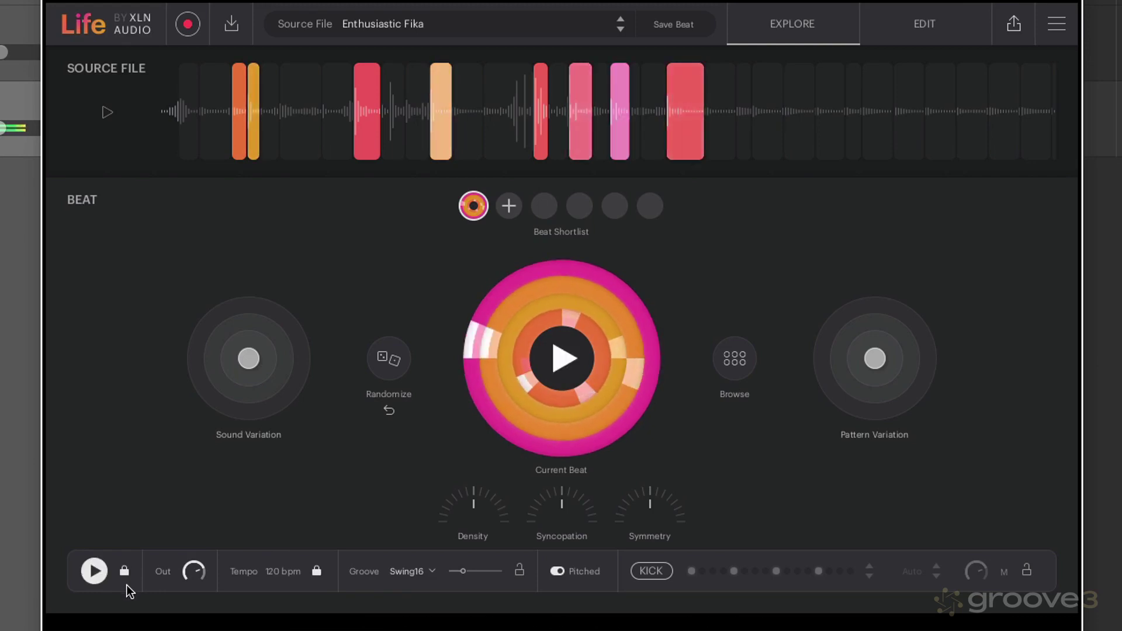
pyautogui.press('space')
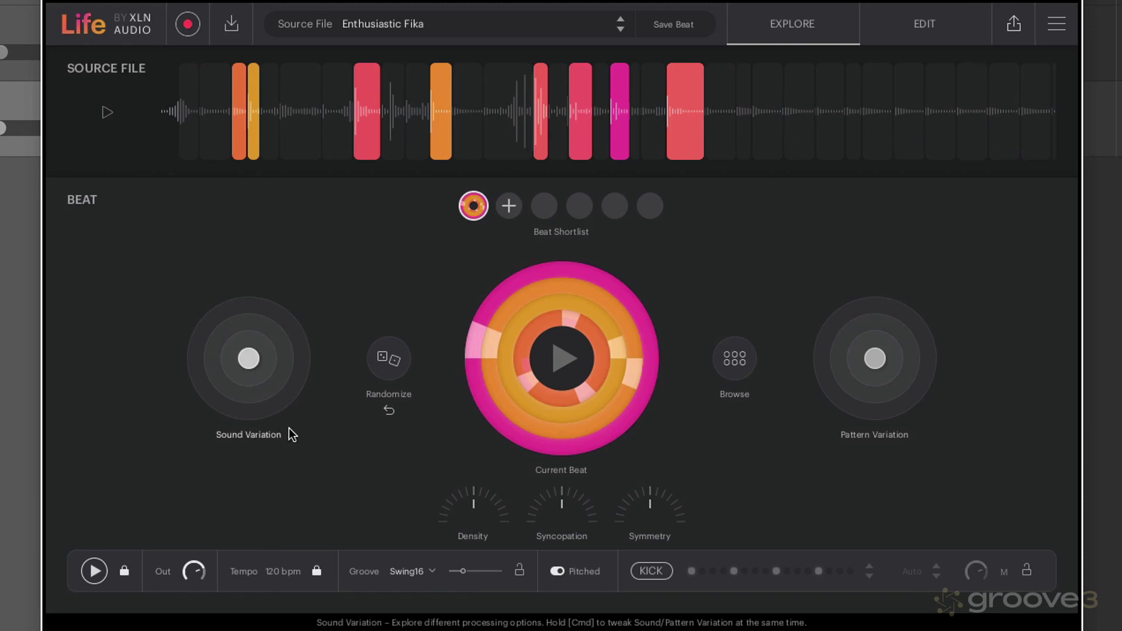
# - Audition several suggested beats in the Beat Browser, including a teal one
pyautogui.click(741, 348)
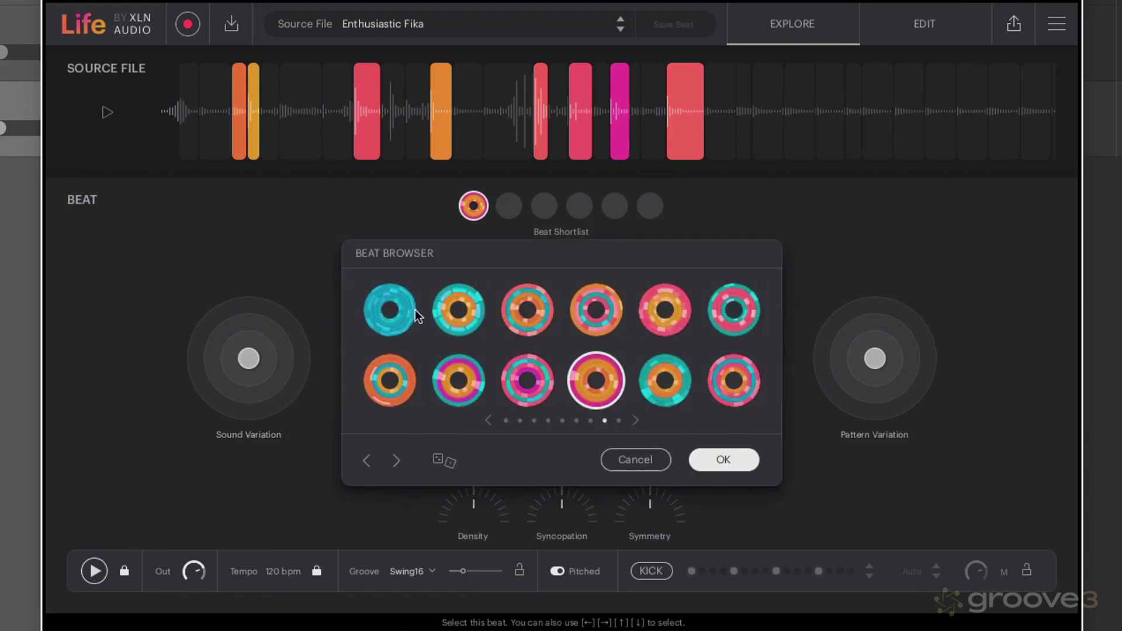
pyautogui.click(397, 306)
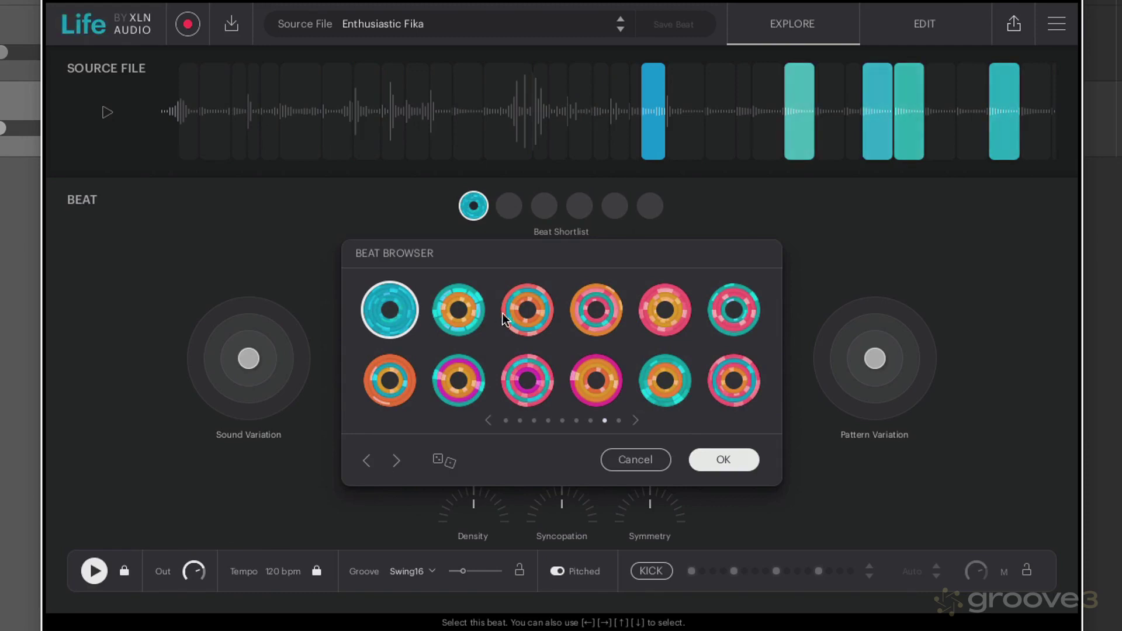
pyautogui.click(529, 311)
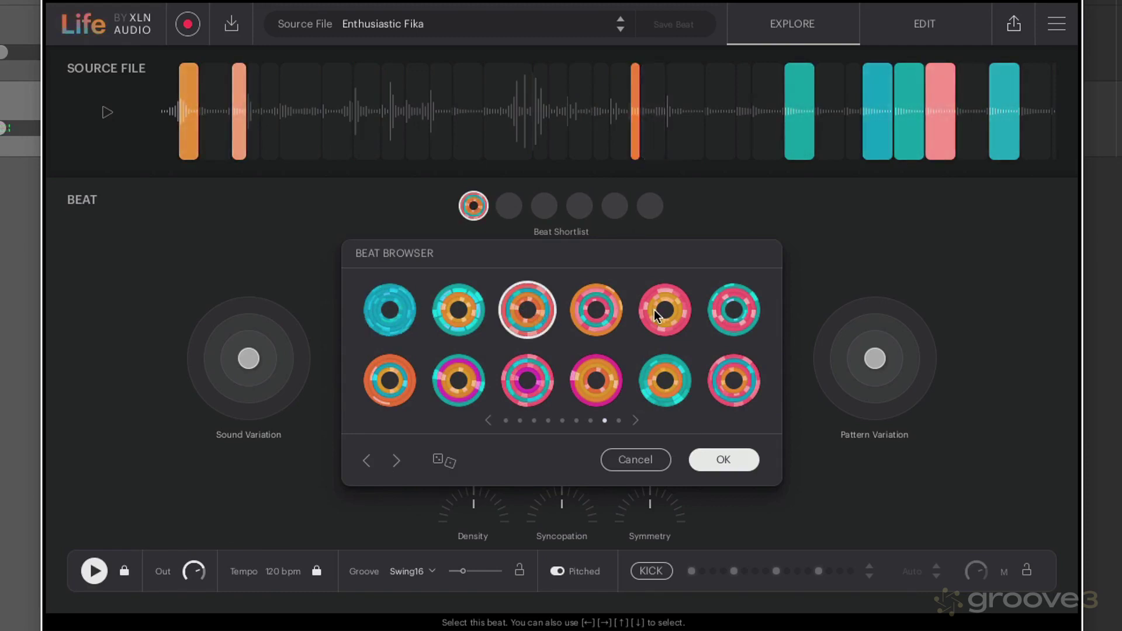
pyautogui.click(670, 313)
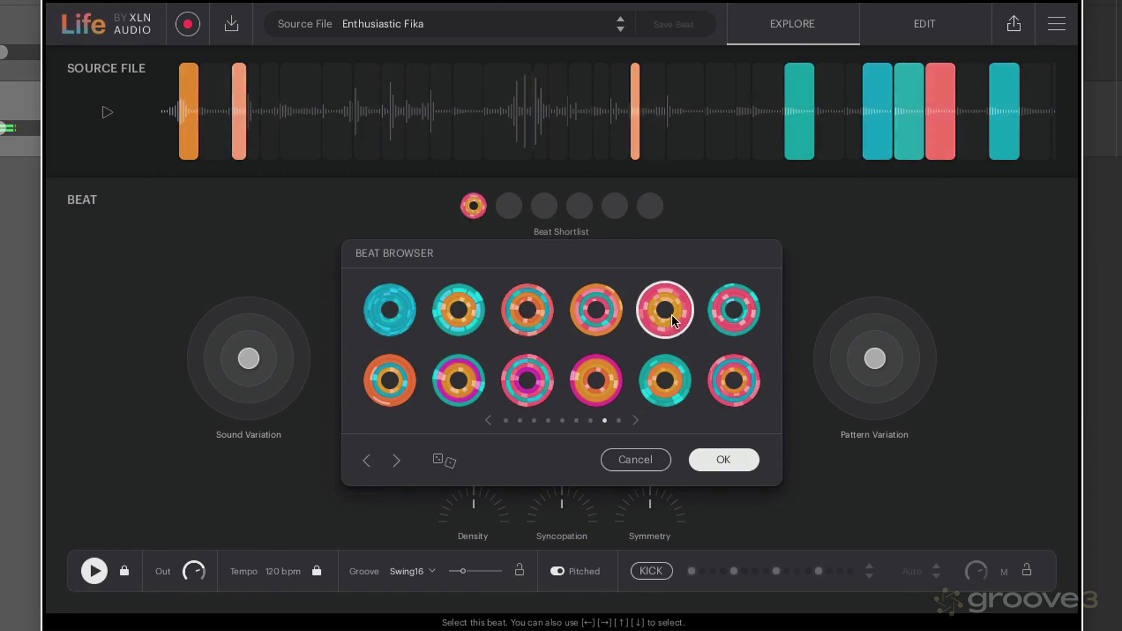
pyautogui.click(668, 363)
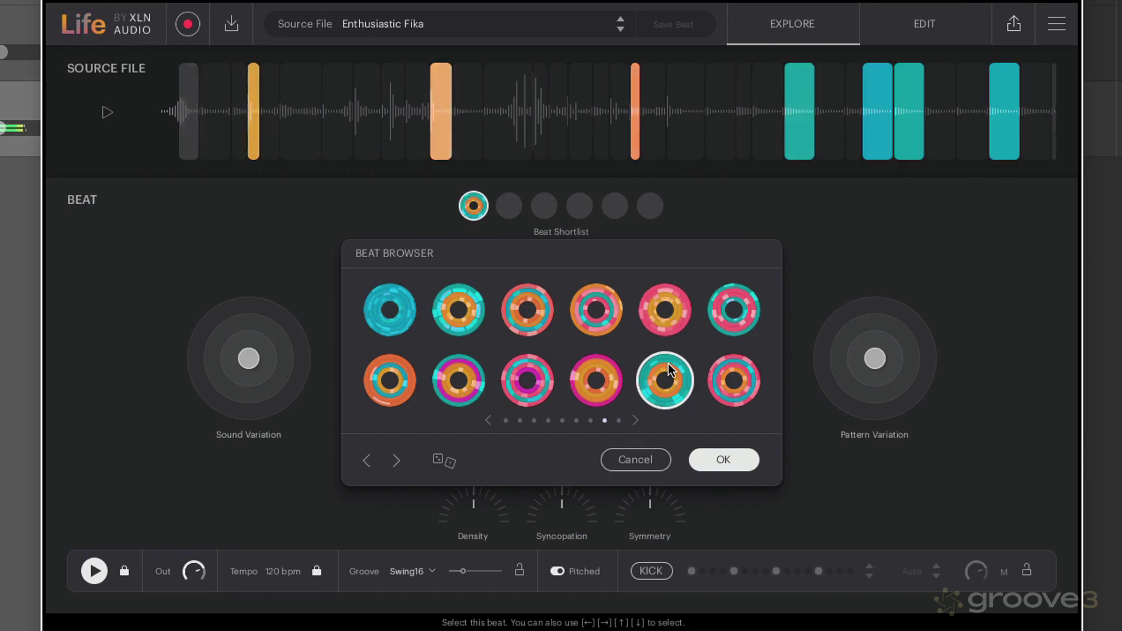
pyautogui.click(735, 363)
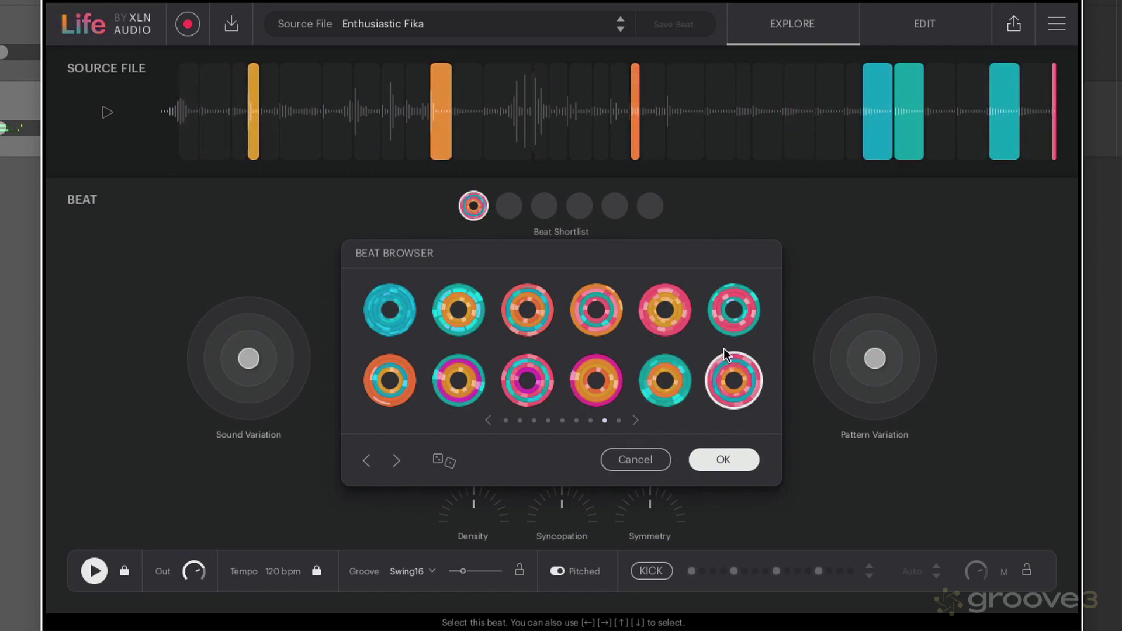
# - Return to the first page, roll random beats until a teal one appears, and keep it
pyautogui.click(506, 421)
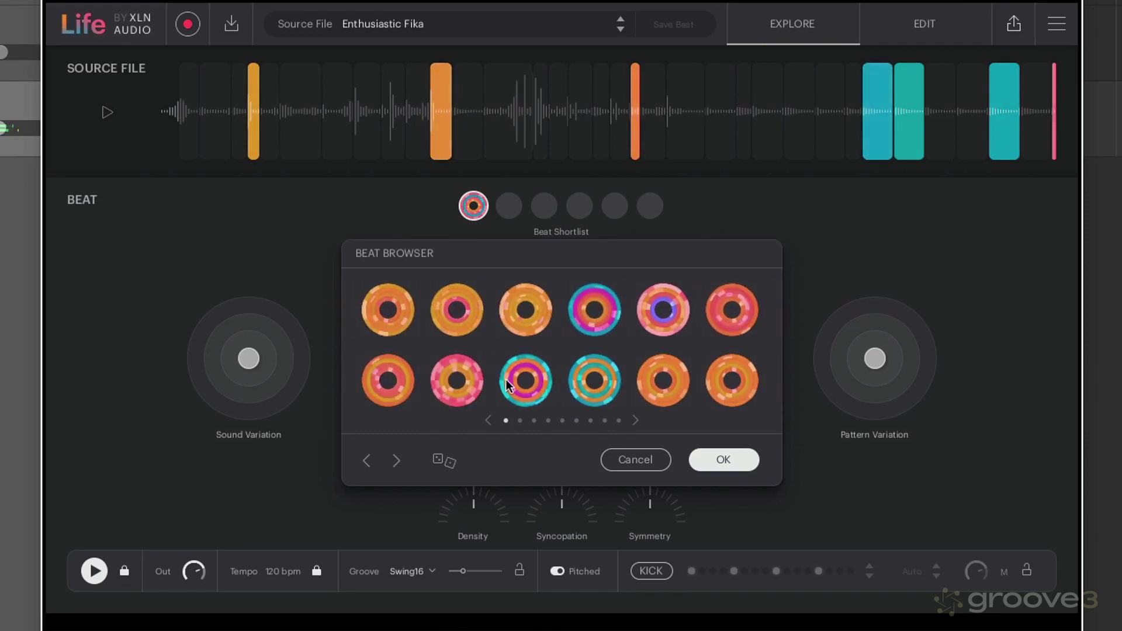
pyautogui.click(520, 374)
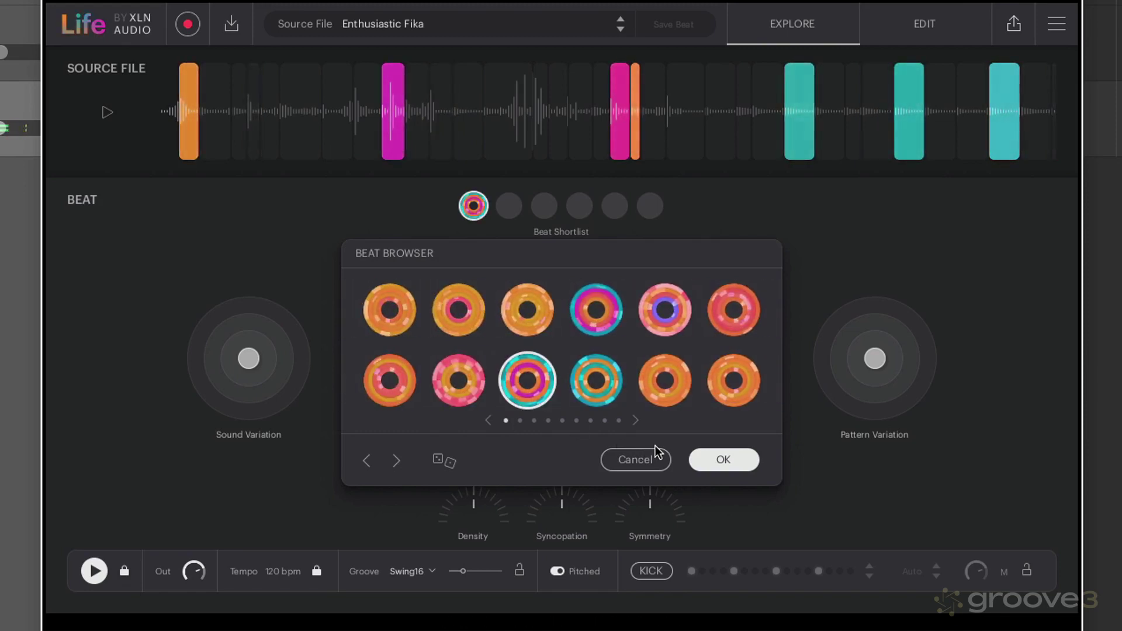
pyautogui.click(440, 465)
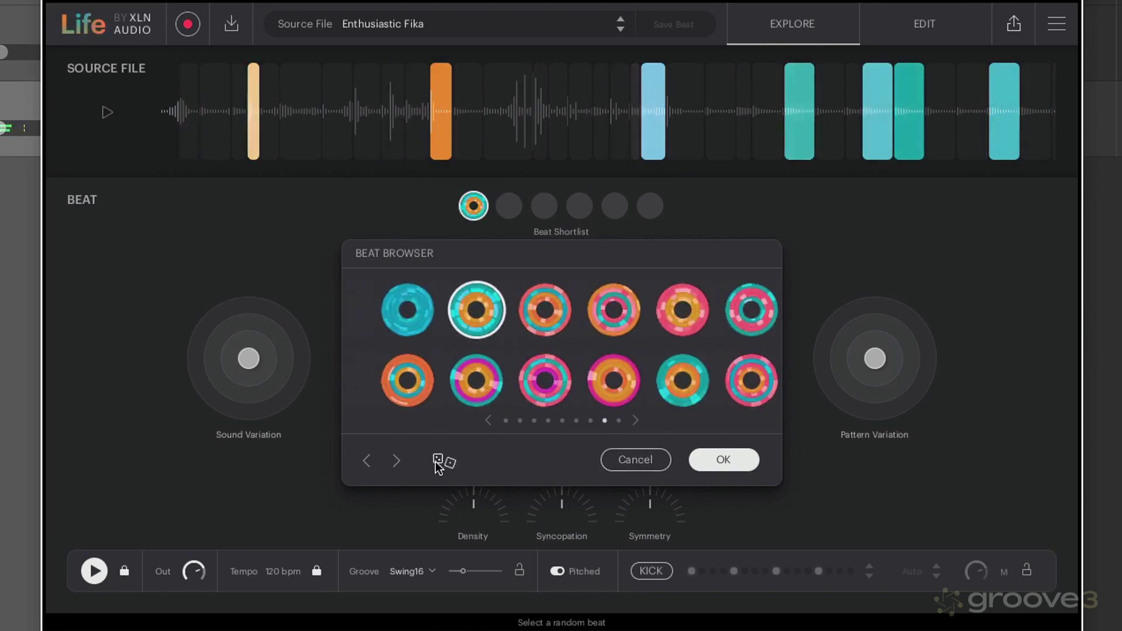
pyautogui.click(441, 465)
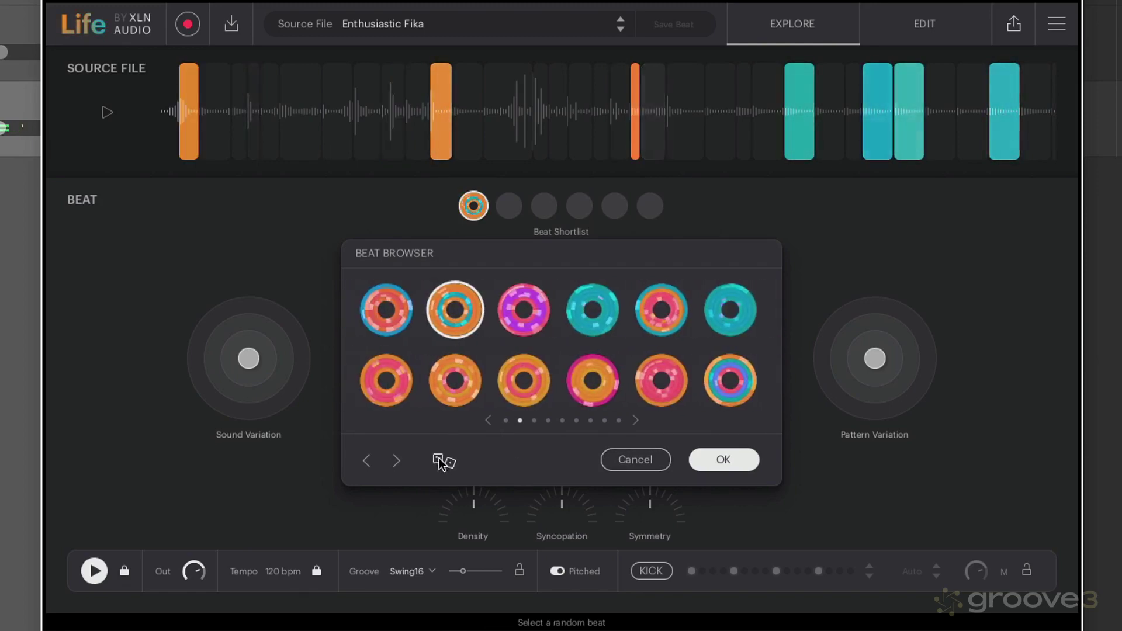
pyautogui.click(440, 464)
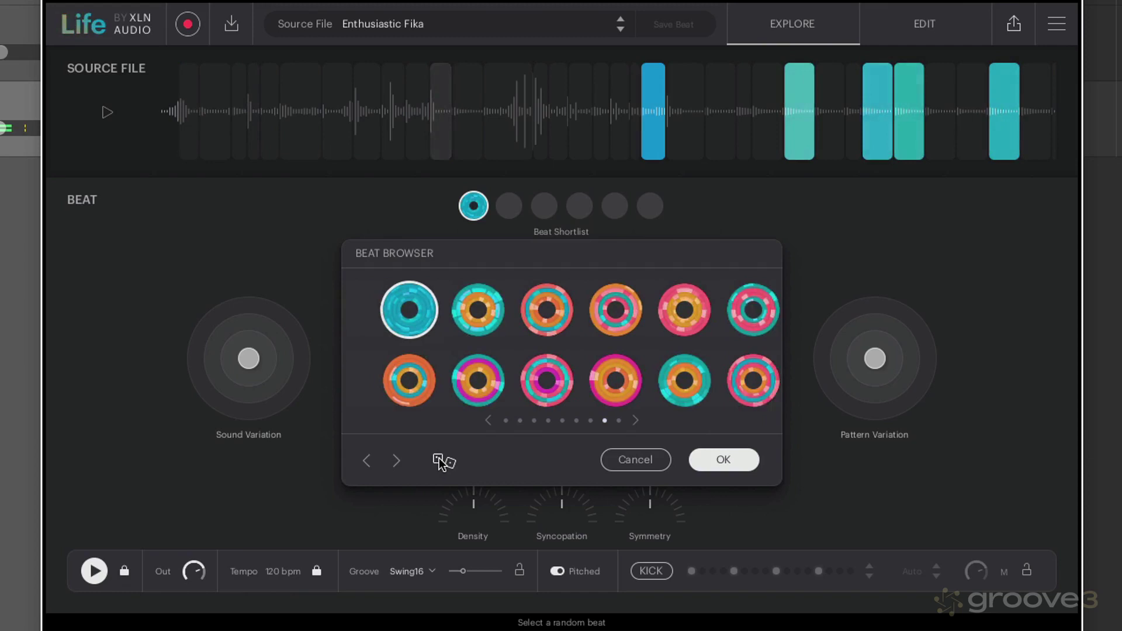
pyautogui.click(724, 461)
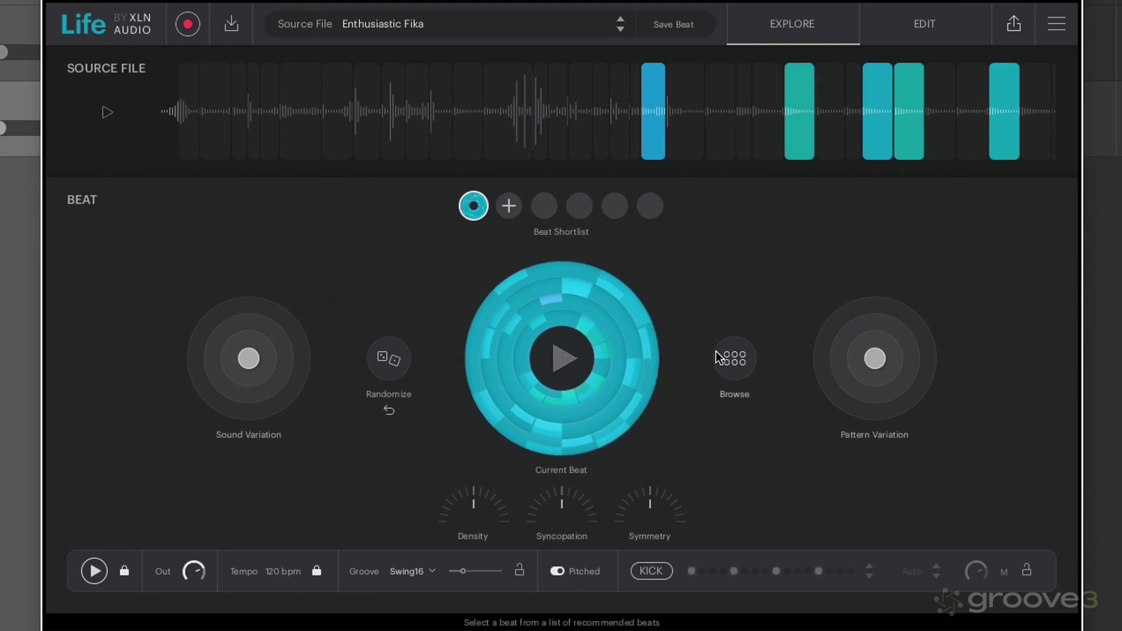
# - Play the Enthusiastic Fika source recording and switch off its Denoised setting
pyautogui.moveTo(237, 135)
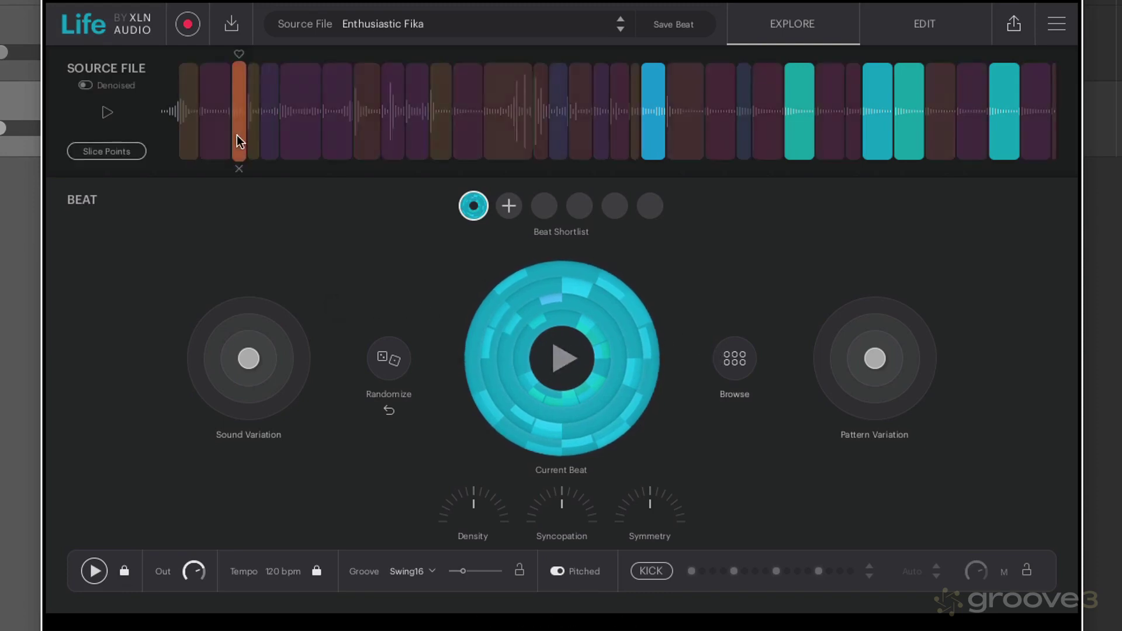
pyautogui.click(104, 114)
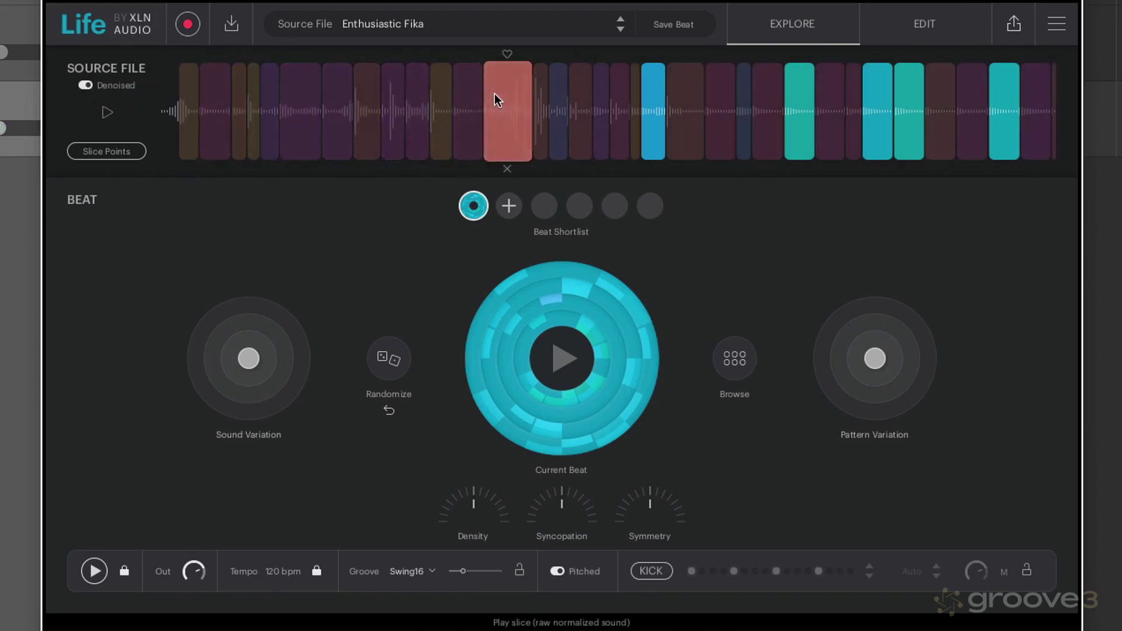
pyautogui.click(86, 85)
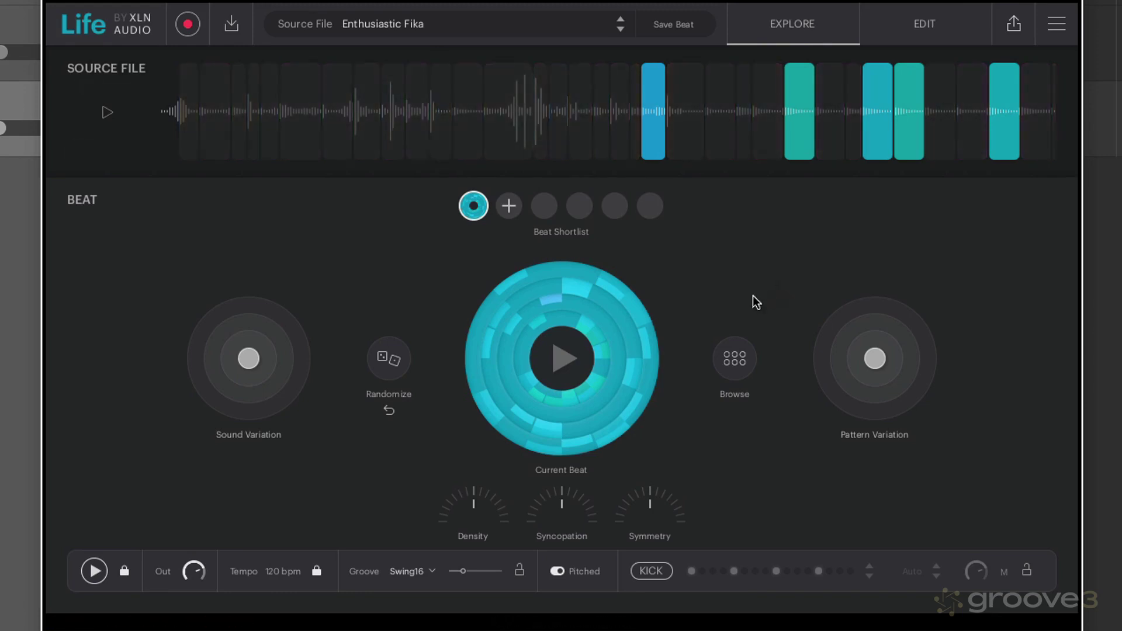
# - Randomize the beat about a dozen times until a pink-and-teal pattern comes up
pyautogui.click(392, 359)
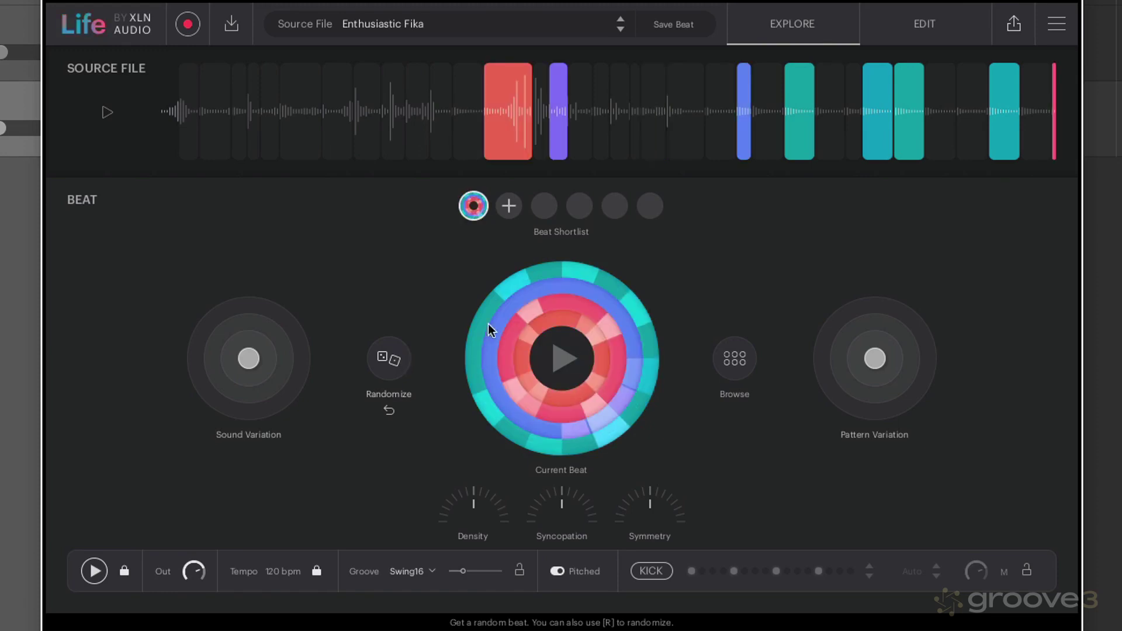
pyautogui.click(391, 367)
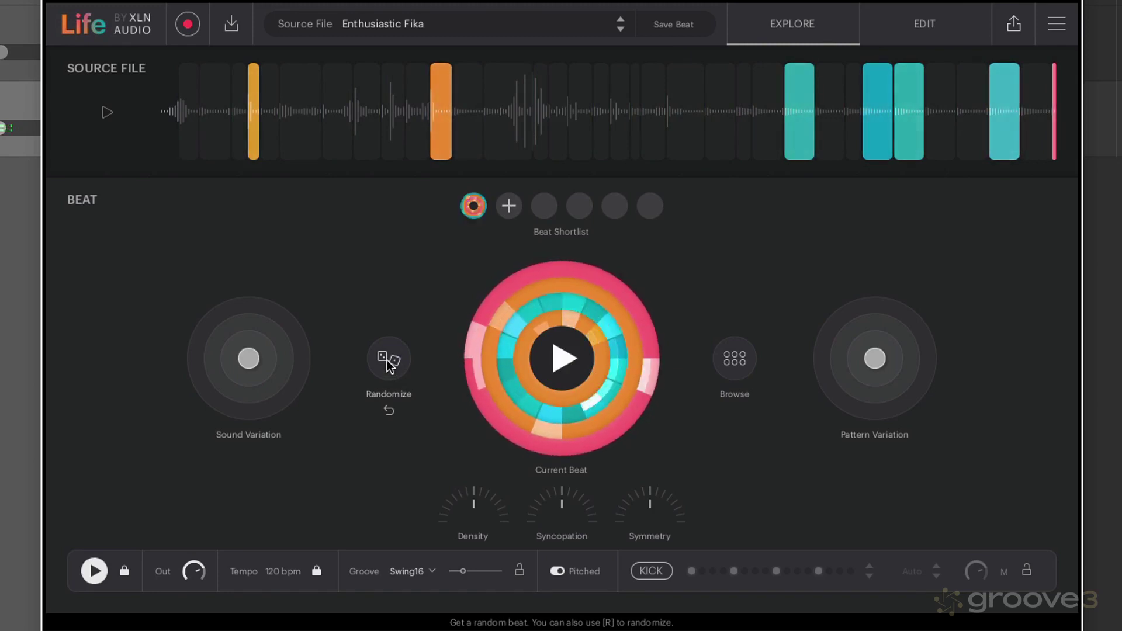
pyautogui.click(391, 367)
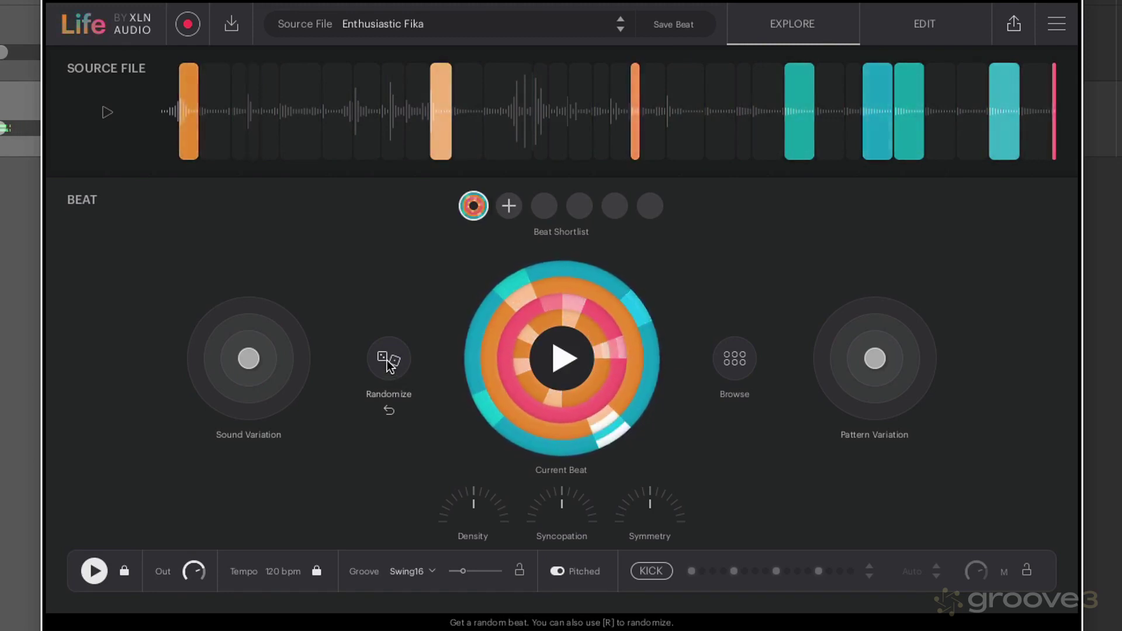
pyautogui.click(391, 367)
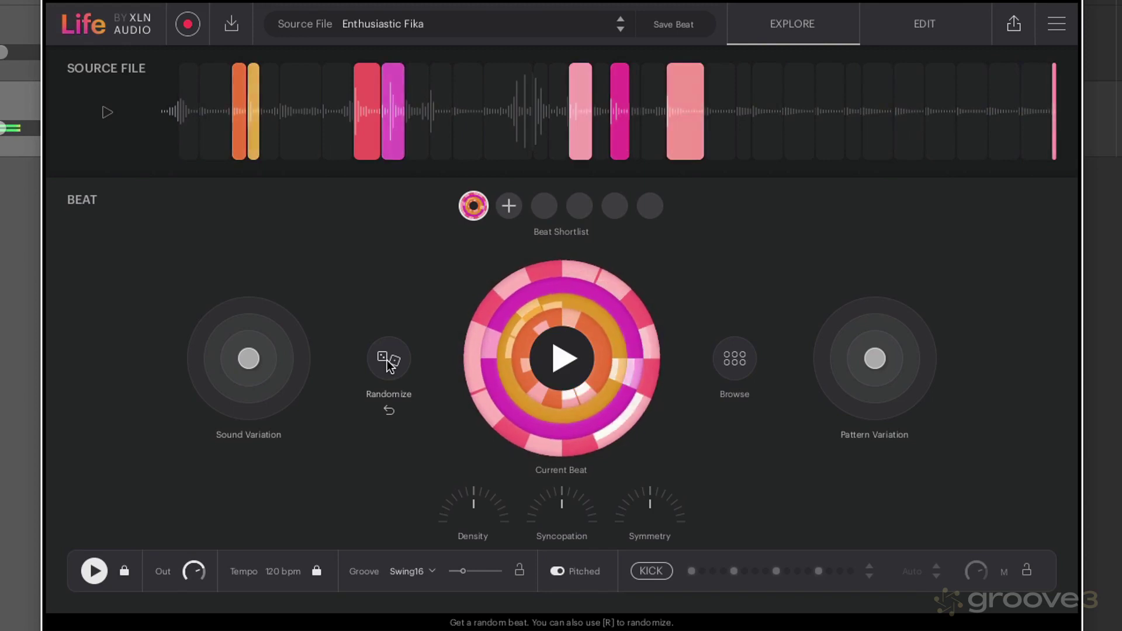
pyautogui.click(390, 361)
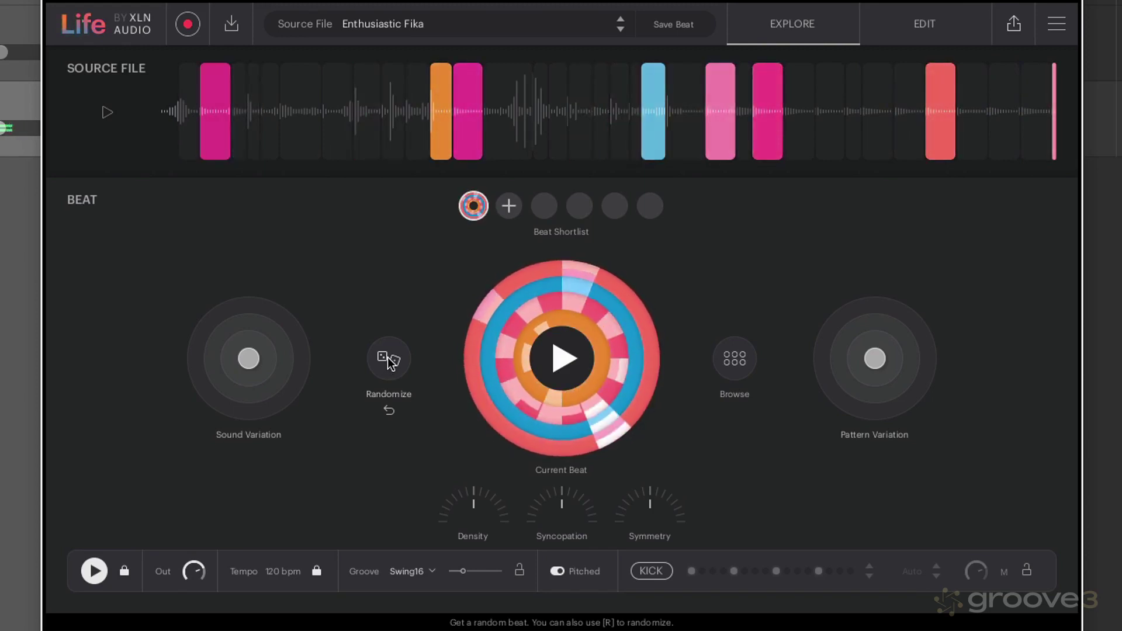
pyautogui.click(391, 363)
pyautogui.click(390, 361)
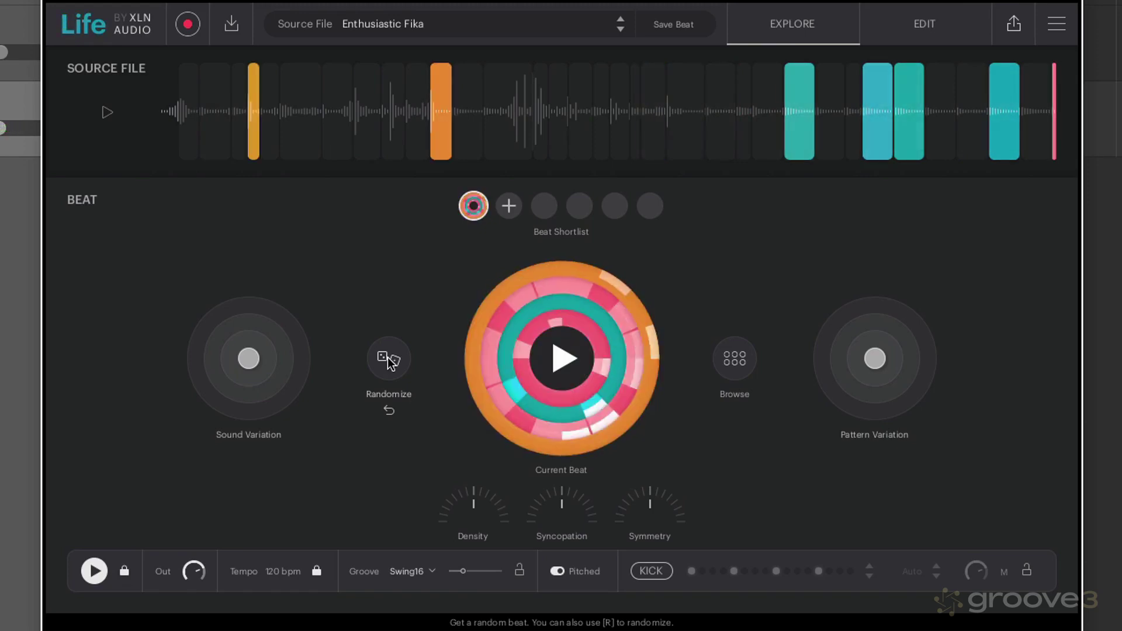
pyautogui.click(391, 361)
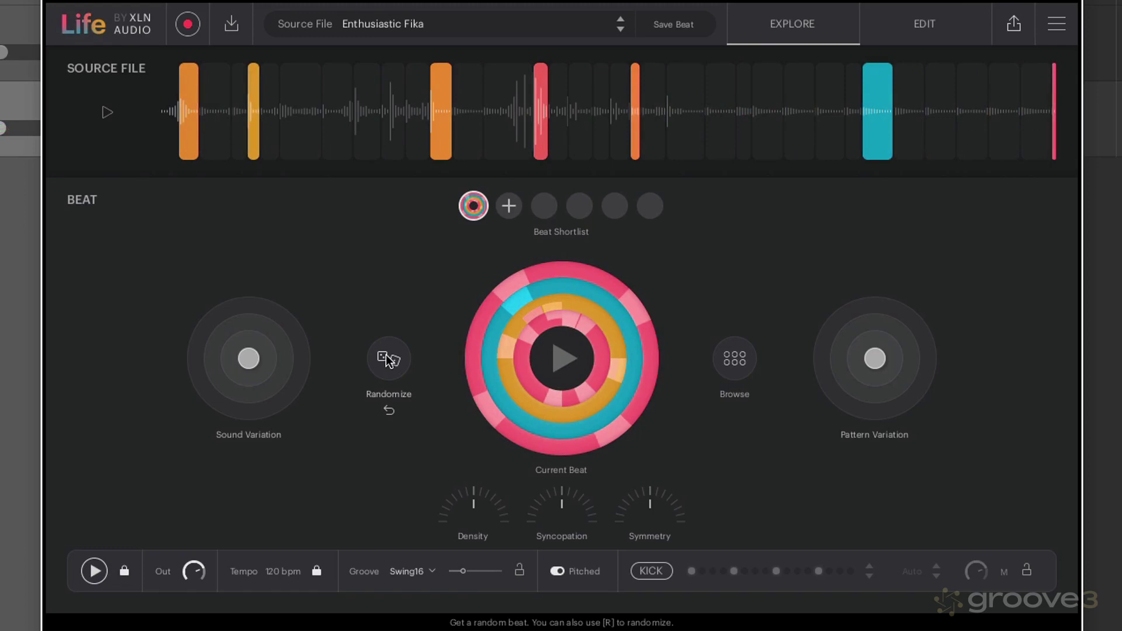
pyautogui.click(387, 408)
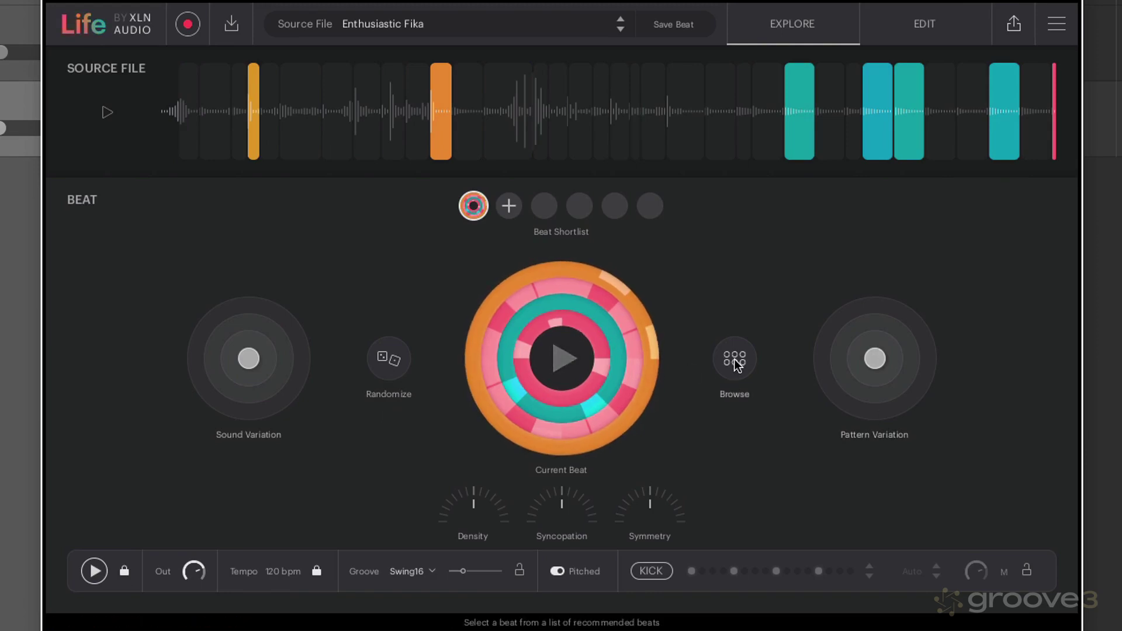
pyautogui.click(391, 361)
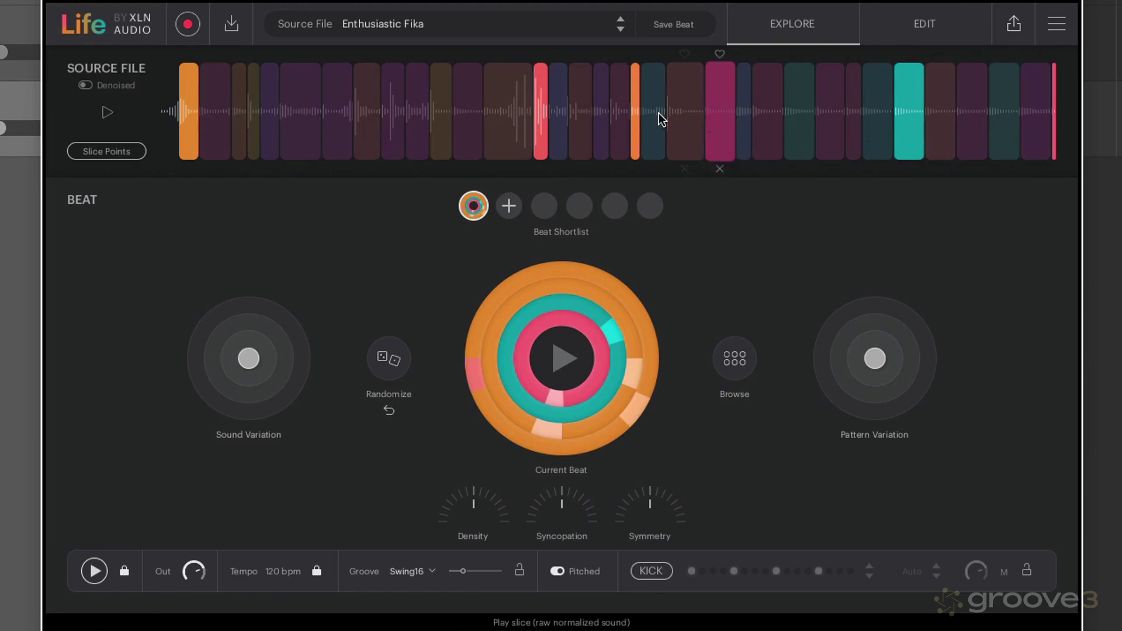
pyautogui.click(384, 359)
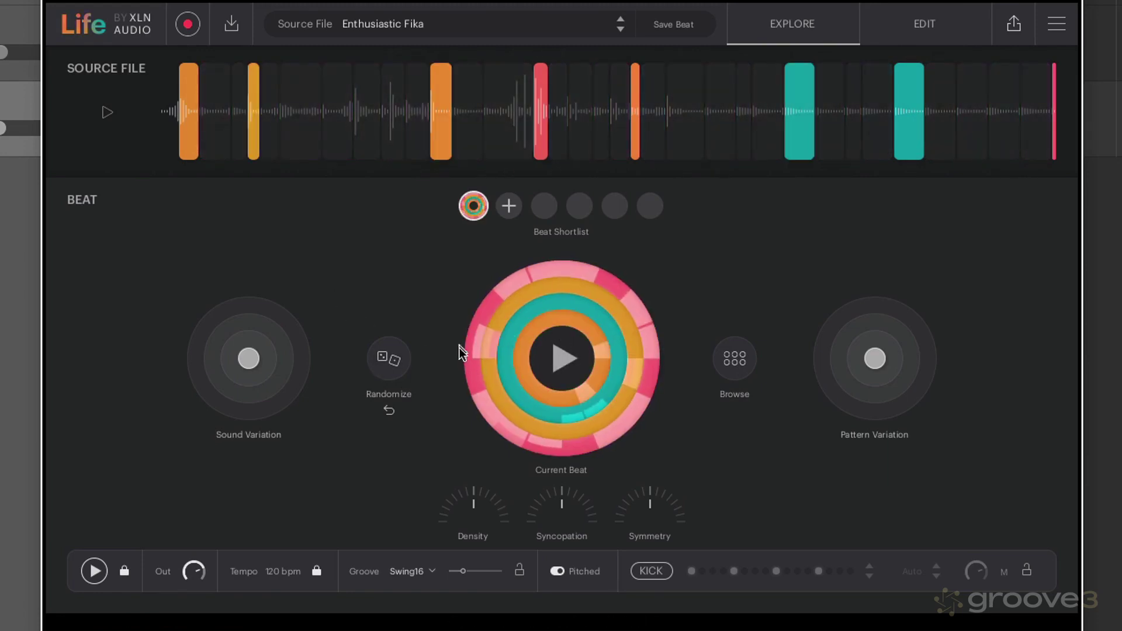
pyautogui.click(383, 359)
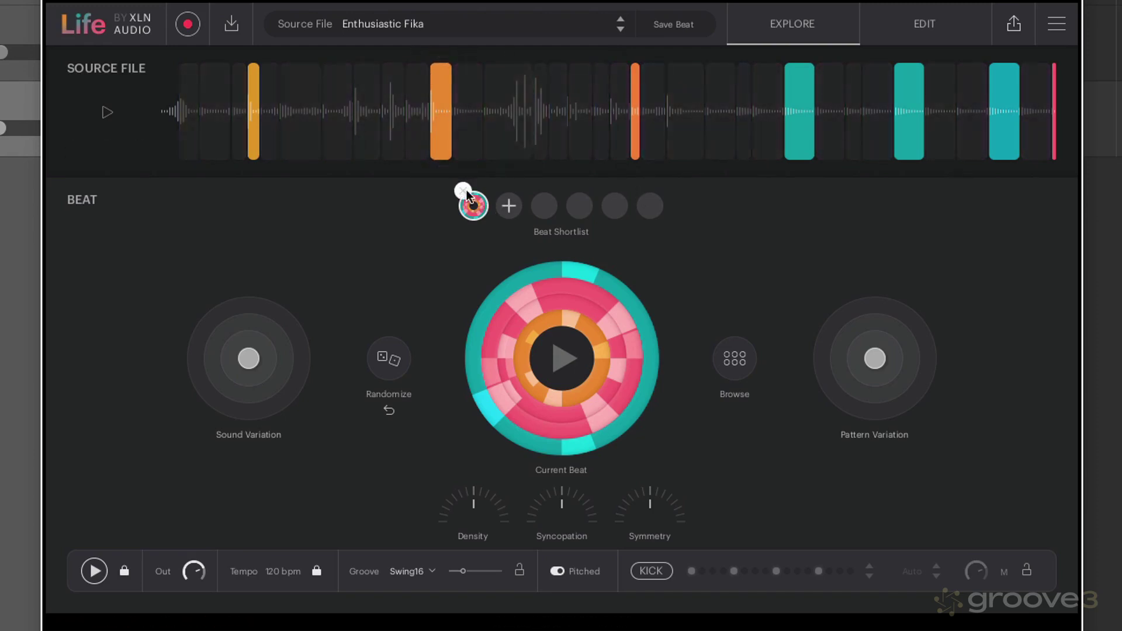
# - Skip the orange and teal slices and favorite the magenta slice plus two others
pyautogui.click(440, 167)
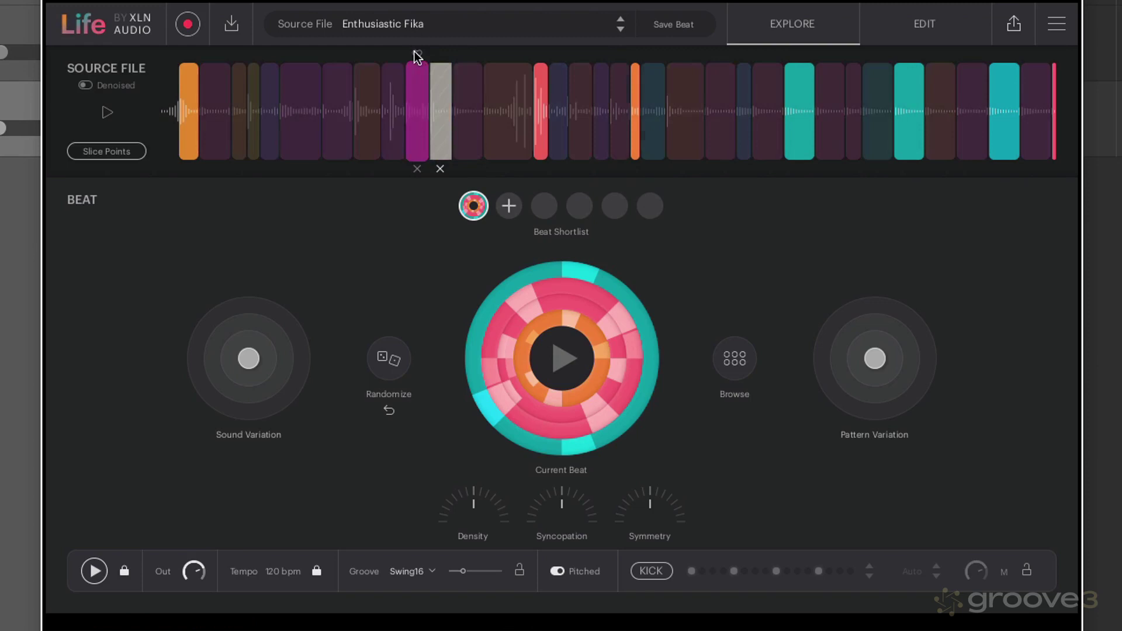
pyautogui.click(415, 53)
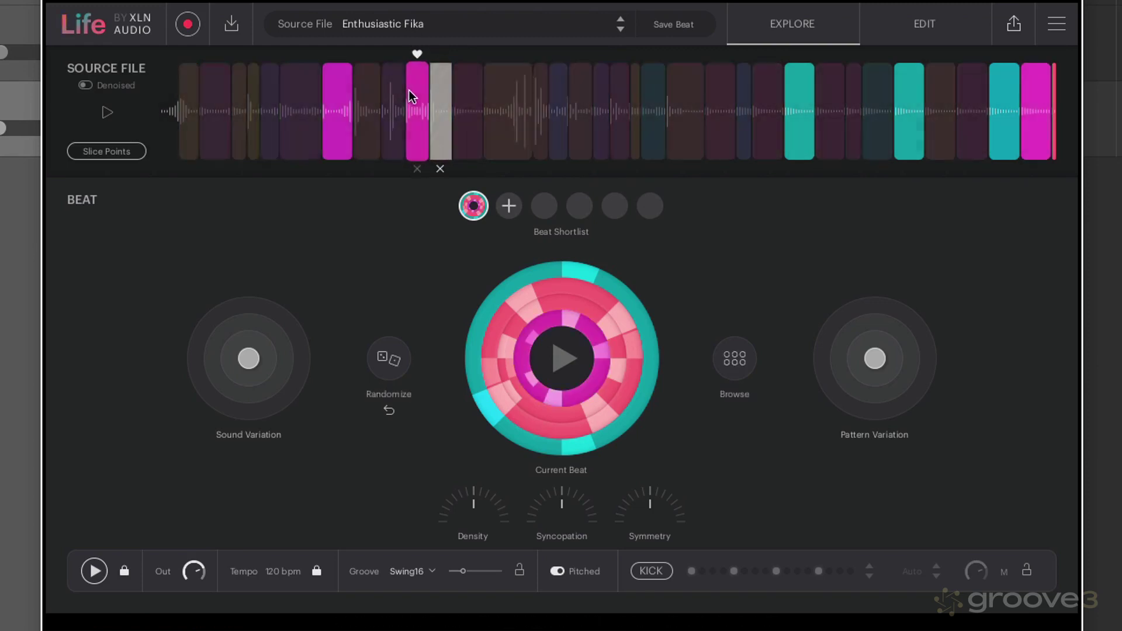
pyautogui.click(506, 53)
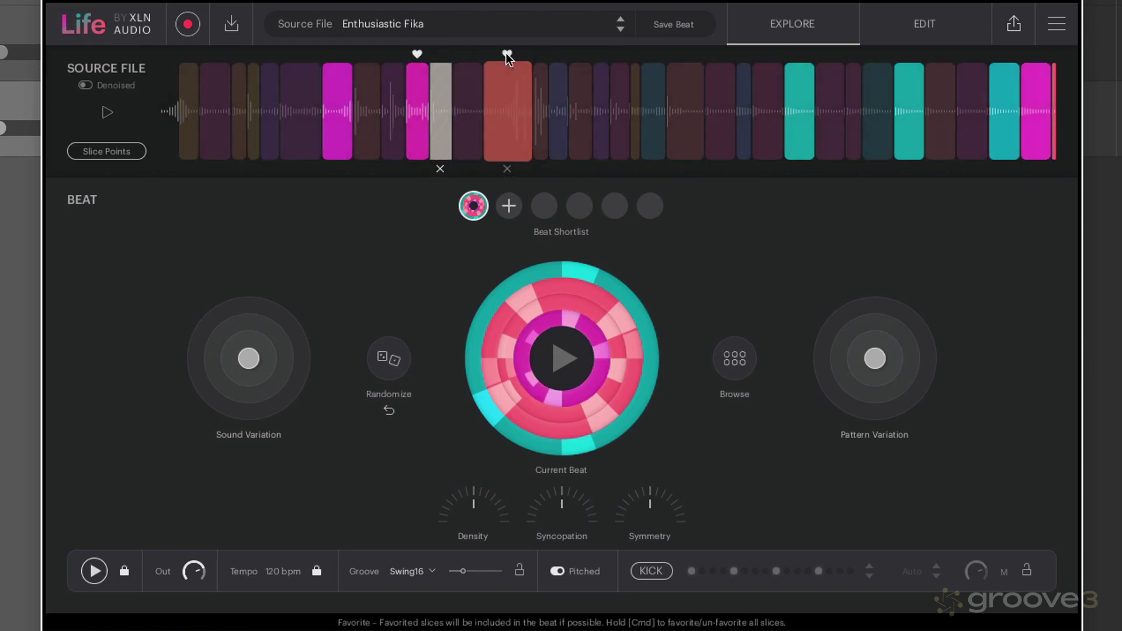
pyautogui.click(800, 169)
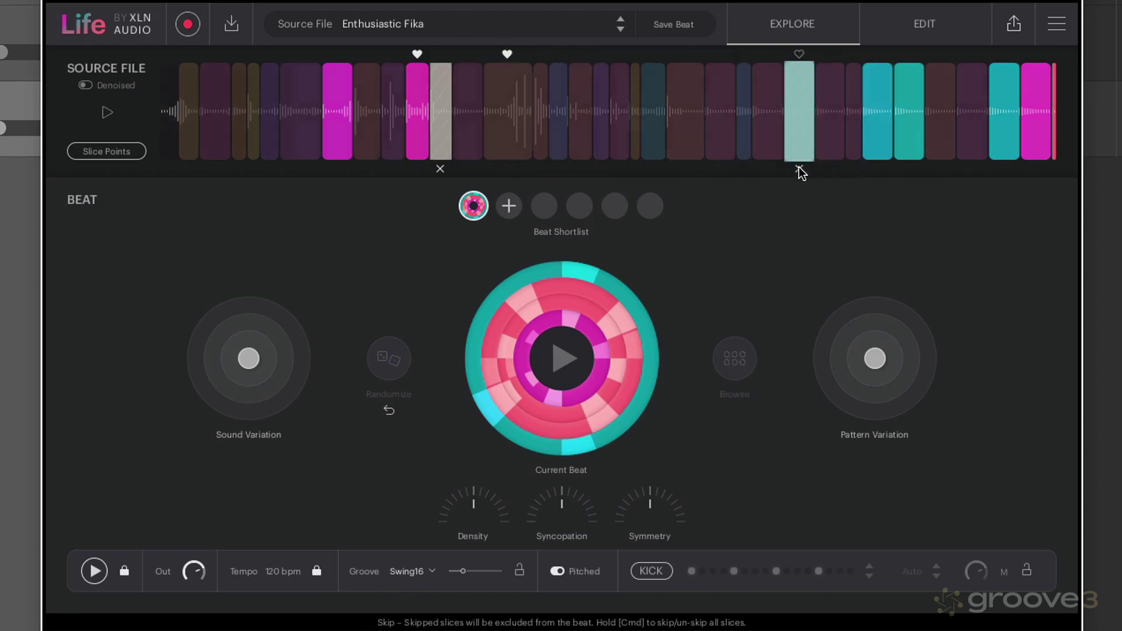
pyautogui.click(684, 54)
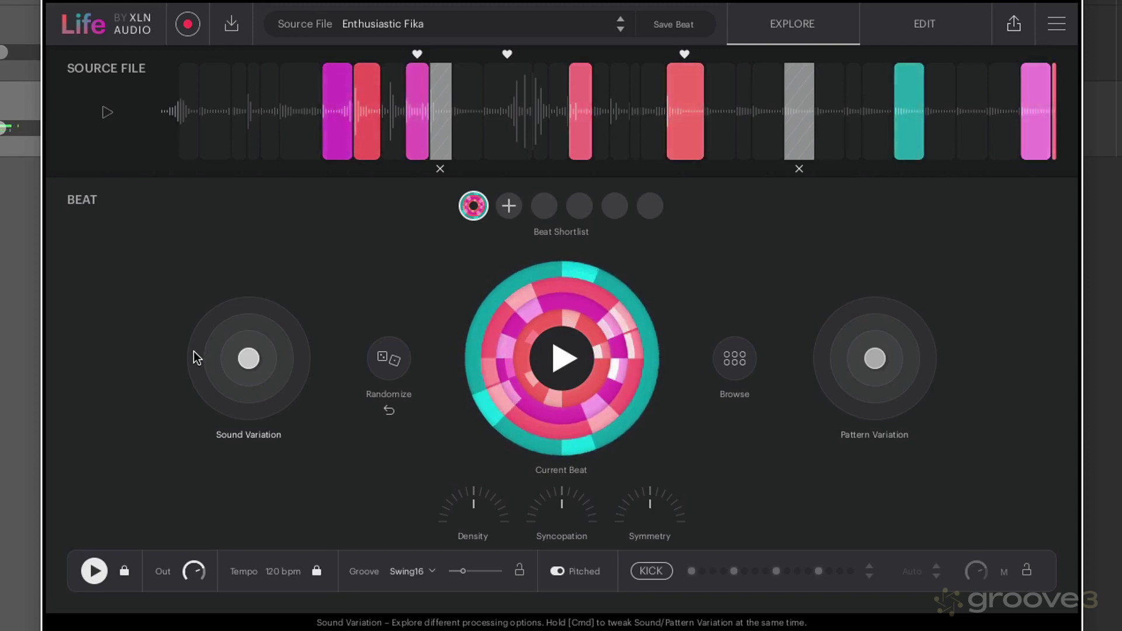
# - Favorite the first two and three rightmost slices, and skip one more slice
pyautogui.click(188, 54)
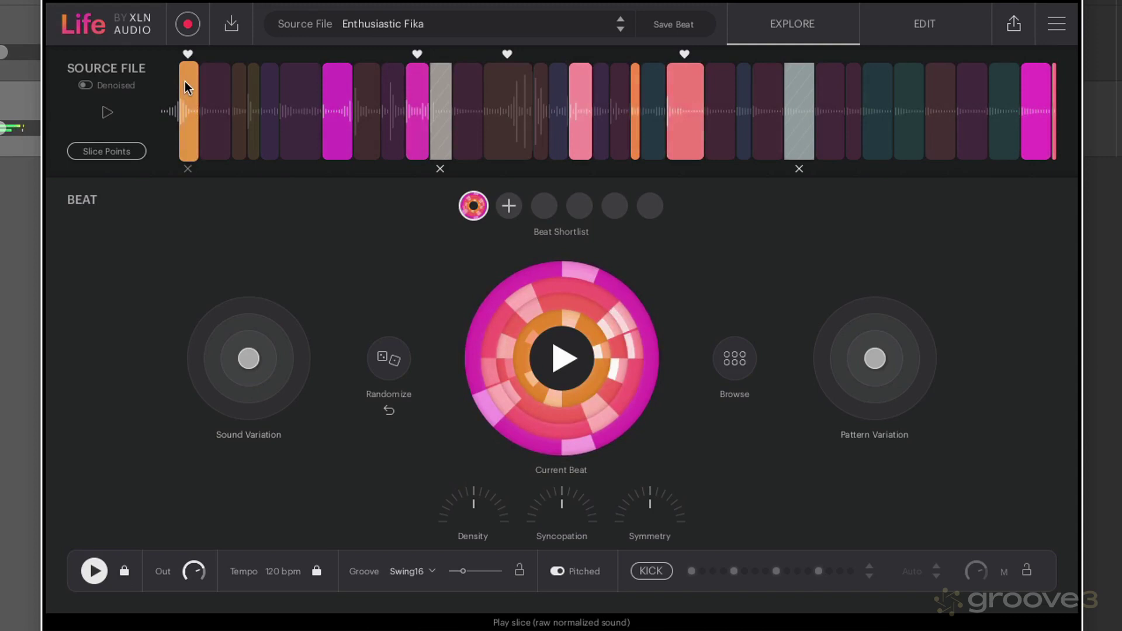
pyautogui.click(213, 55)
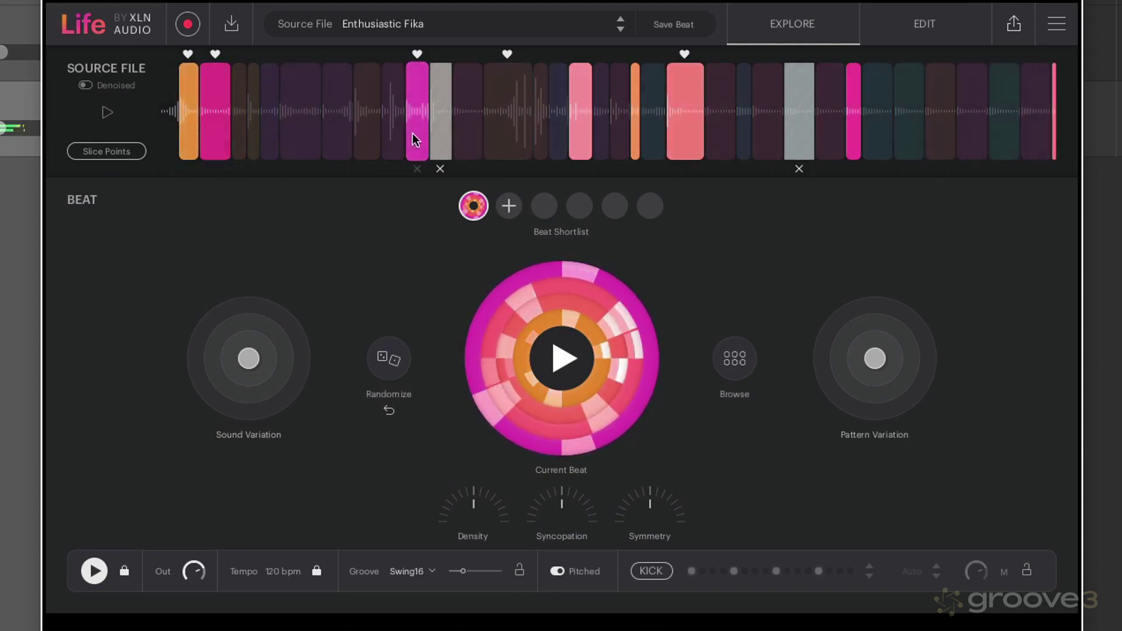
pyautogui.click(417, 167)
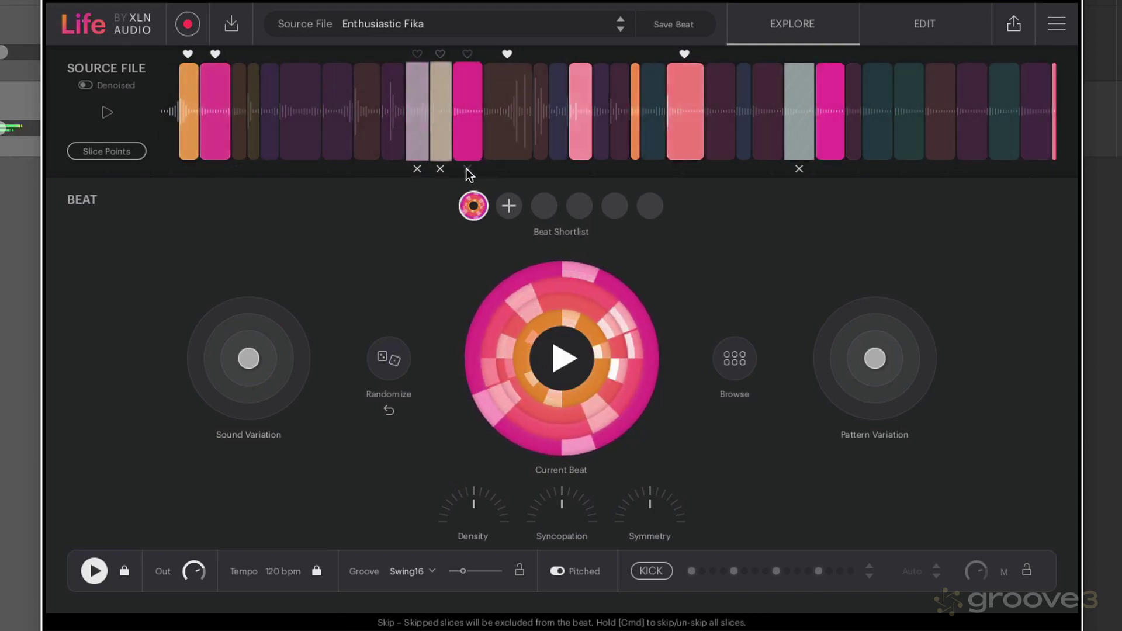
pyautogui.click(971, 54)
pyautogui.click(1004, 54)
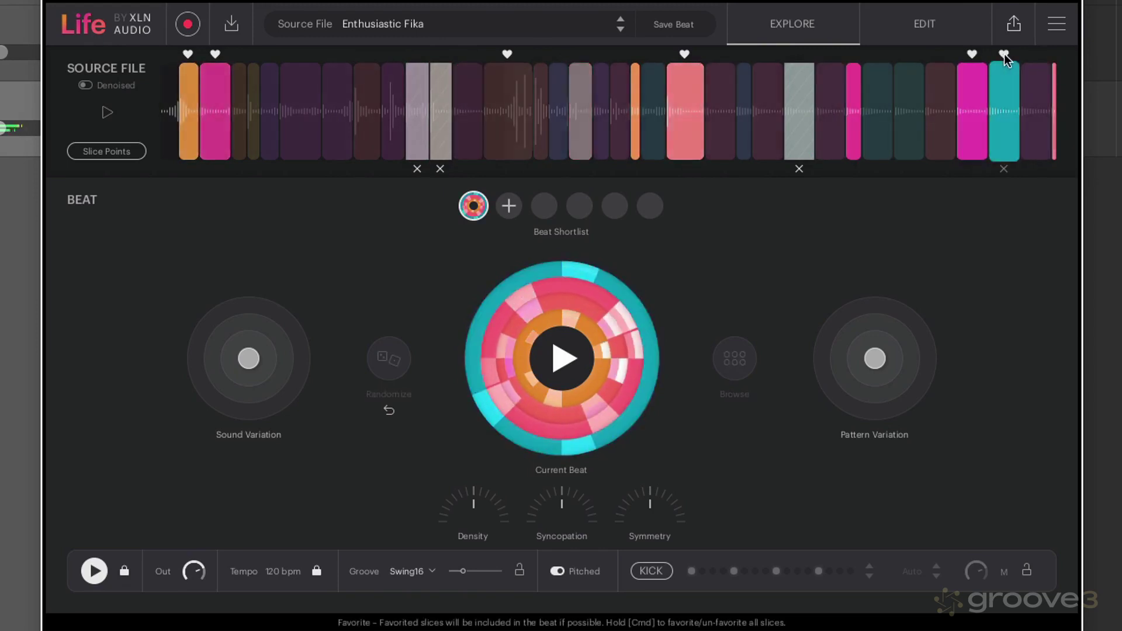
pyautogui.click(1025, 56)
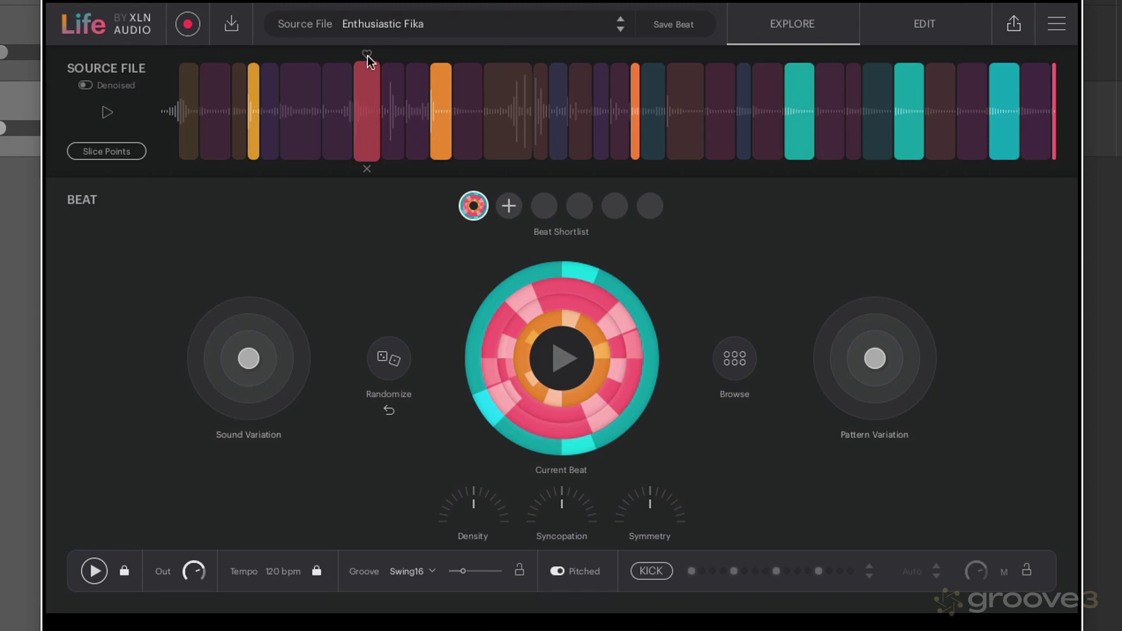
# - Favorite then clear all slices, stop playback, and favorite the red slice plus one other
pyautogui.keyDown('super'); pyautogui.click(366, 53); pyautogui.keyUp('super')
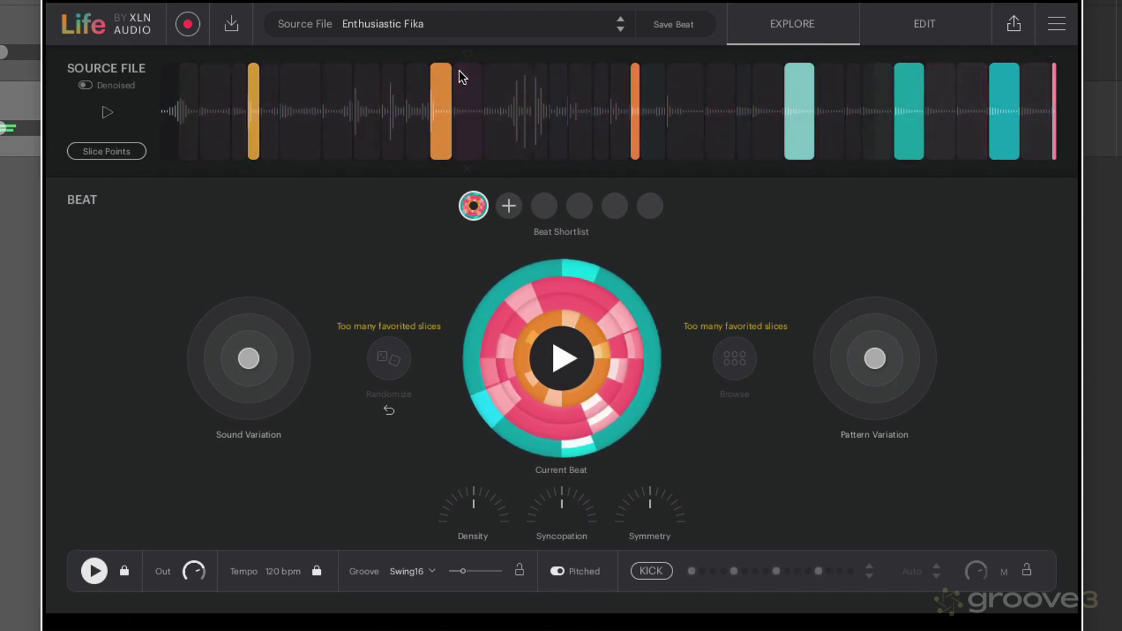
pyautogui.keyDown('super'); pyautogui.click(467, 54); pyautogui.keyUp('super')
pyautogui.press('space')
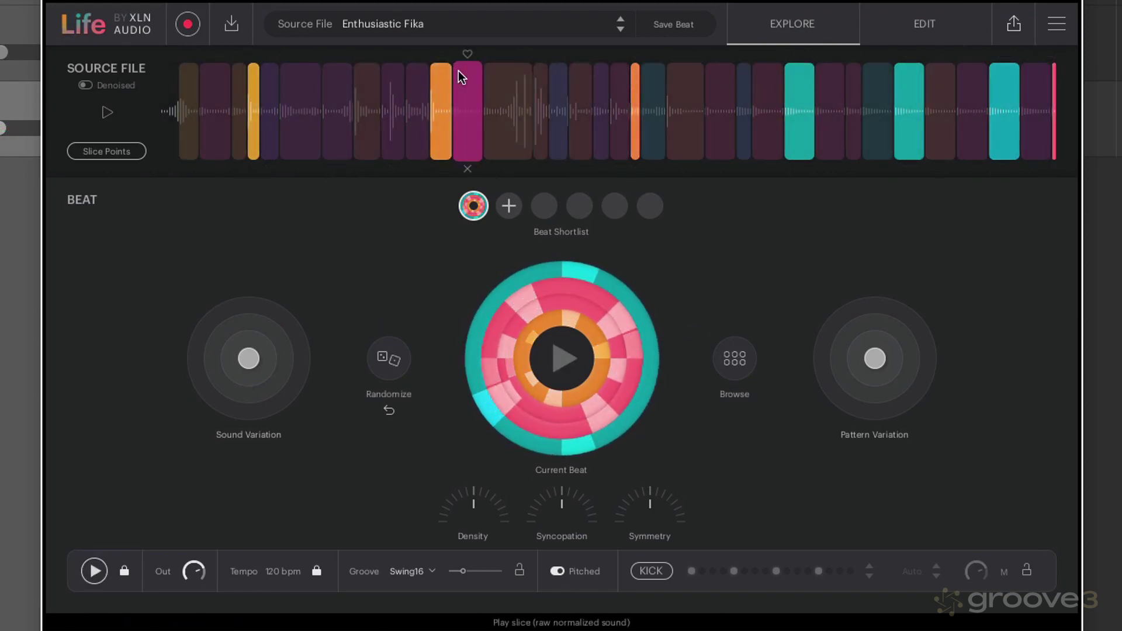
pyautogui.click(368, 54)
pyautogui.click(507, 54)
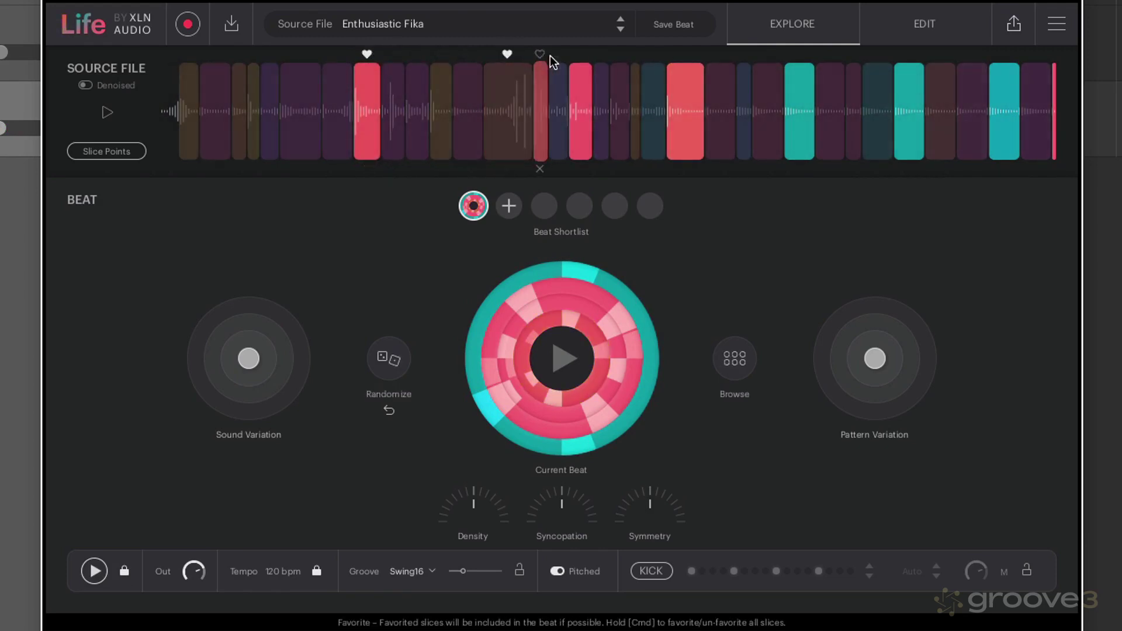
# - Favorite a third slice, randomize once, then favorite five right-side slices including the last three
pyautogui.click(601, 54)
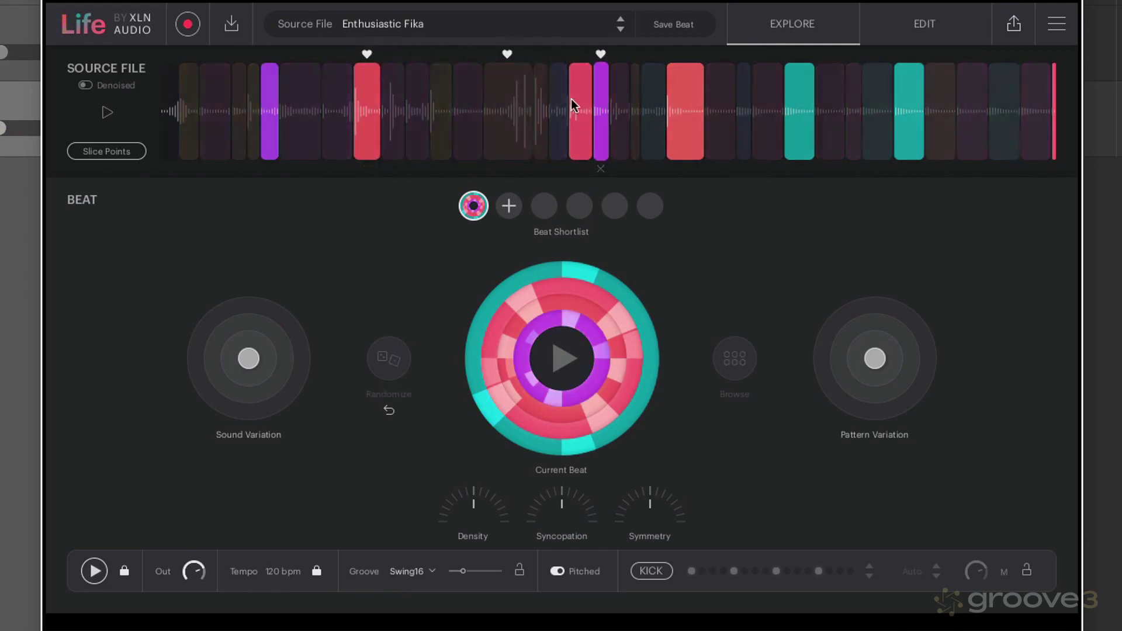
pyautogui.click(381, 367)
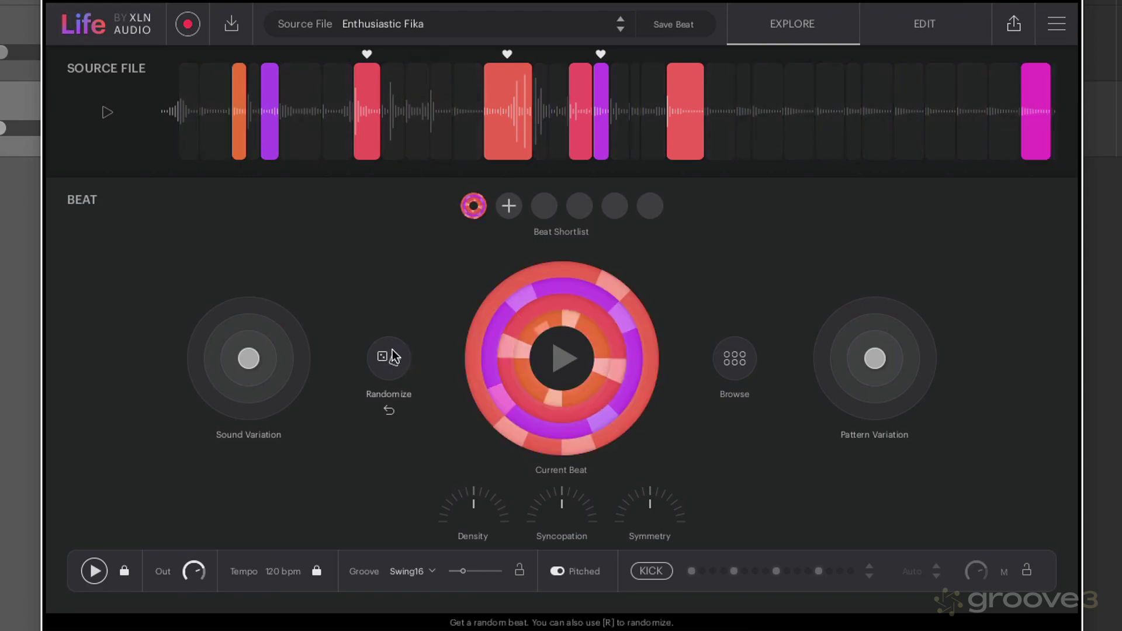
pyautogui.click(799, 54)
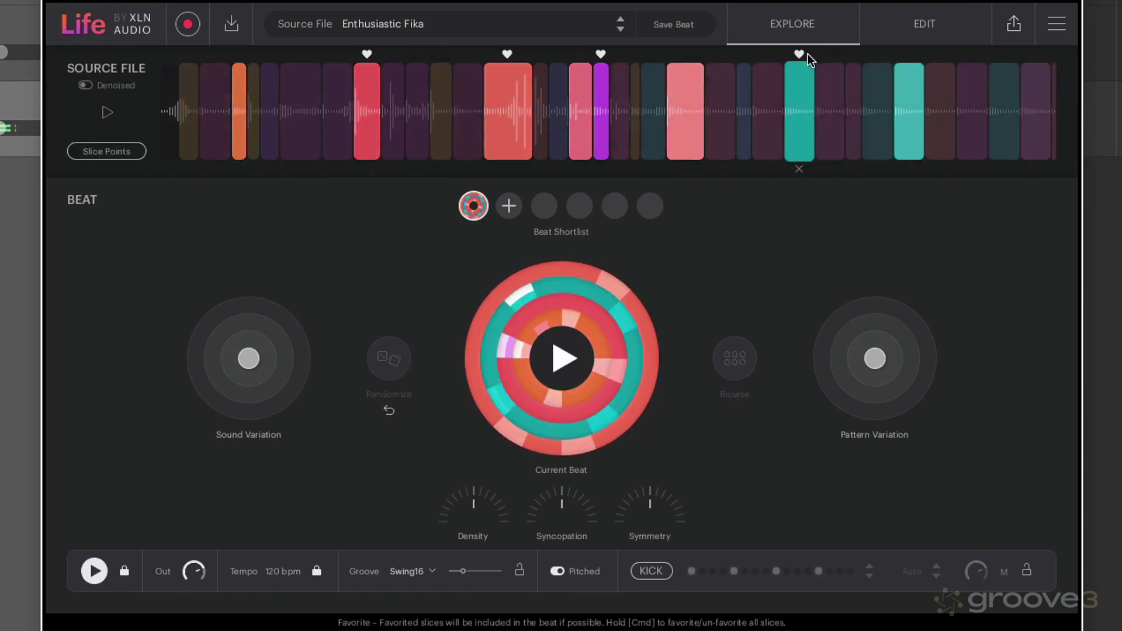
pyautogui.click(830, 54)
pyautogui.click(972, 53)
pyautogui.click(1004, 54)
pyautogui.click(1036, 54)
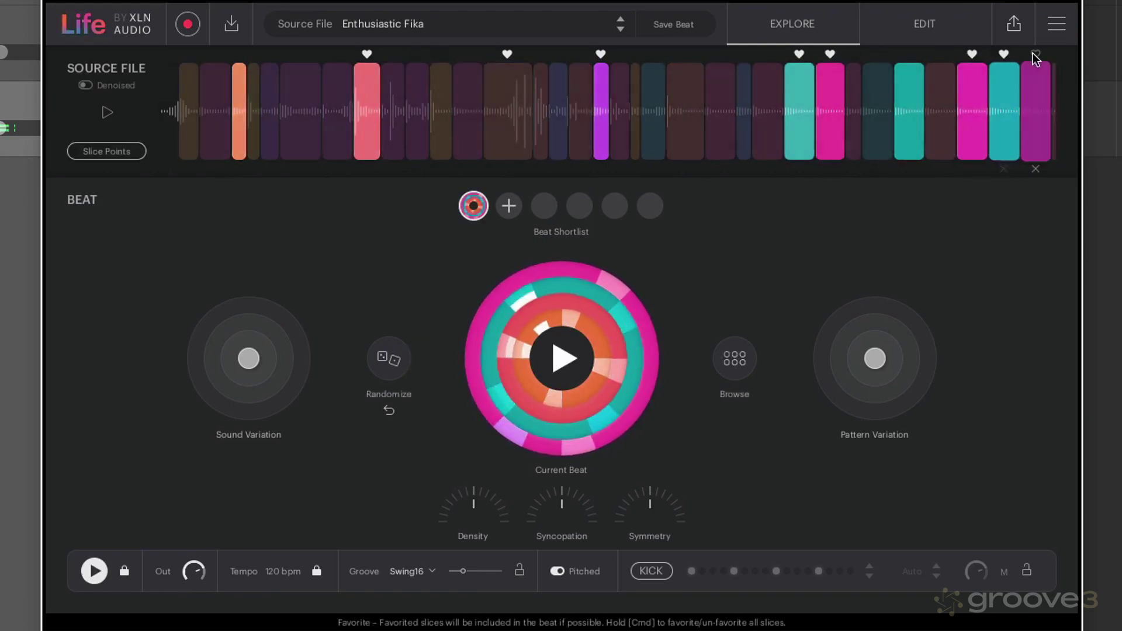
# - Randomize three times to get a teal-ringed beat with coral-red inner rings
pyautogui.click(386, 359)
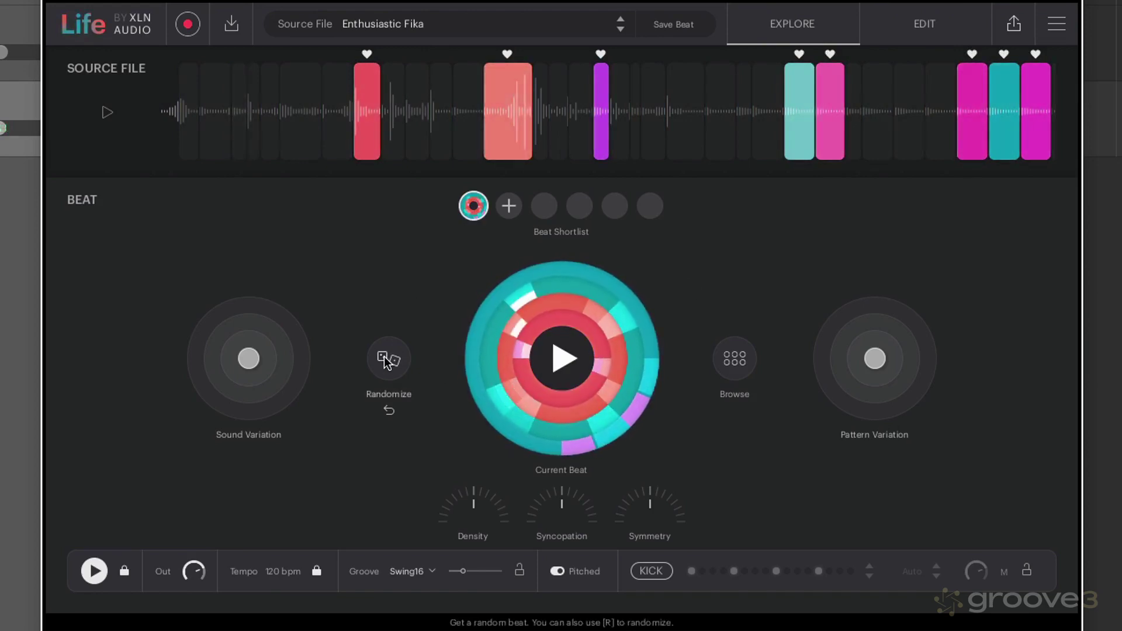
pyautogui.click(386, 359)
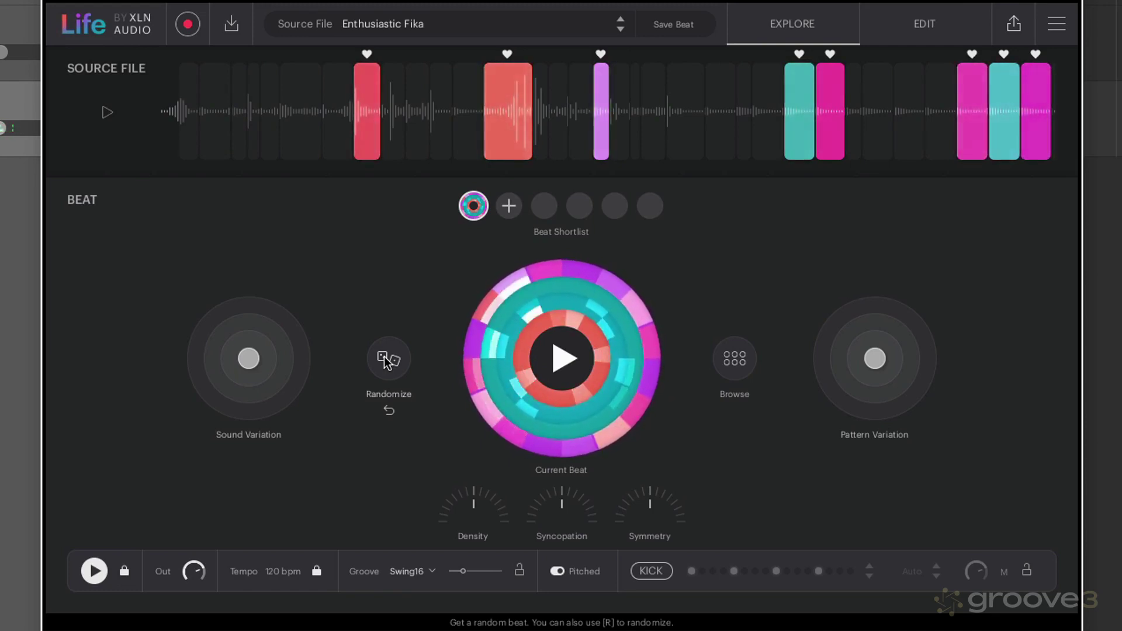
pyautogui.click(386, 359)
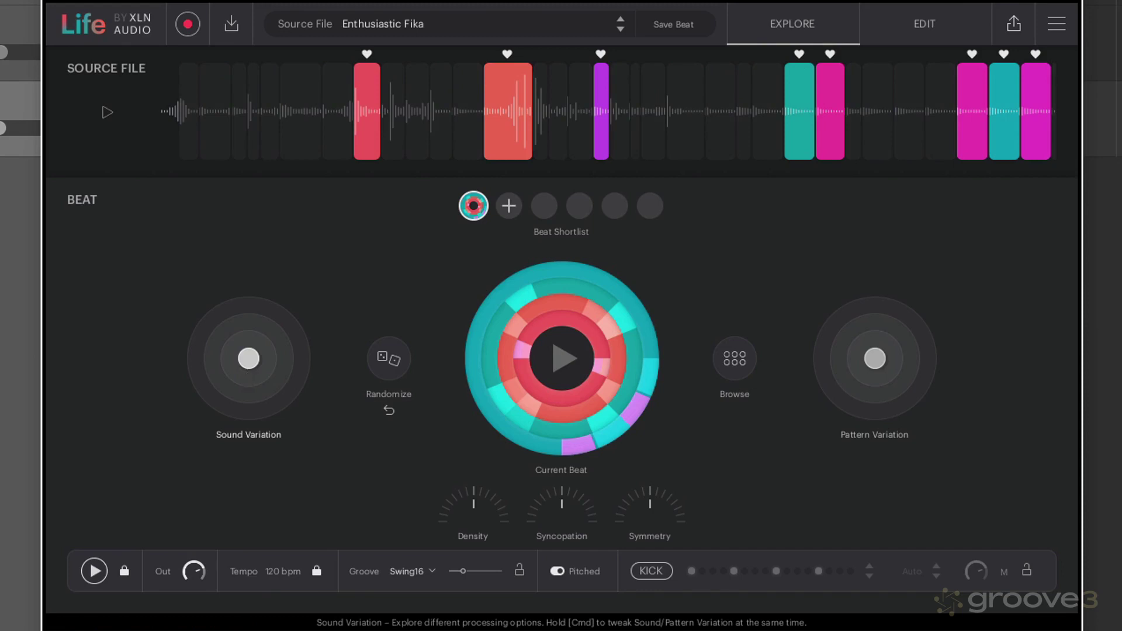
# - Move the Sound Variation puck up then lower-right, and nudge Pattern Variation slightly right
pyautogui.moveTo(244, 372); pyautogui.dragTo(248, 308)
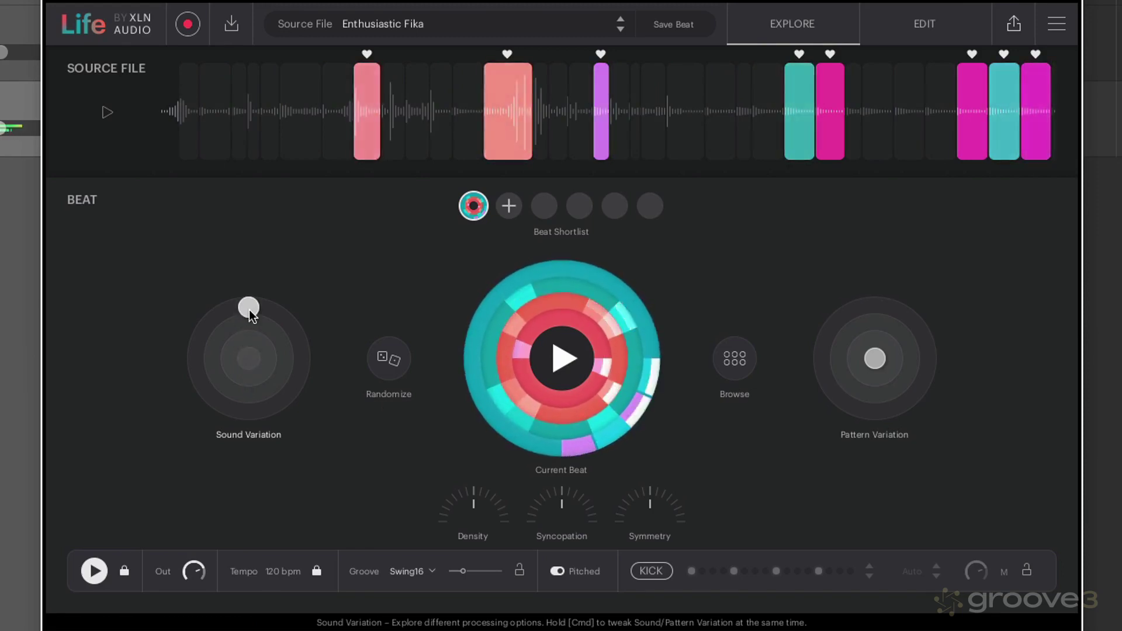
pyautogui.moveTo(248, 308); pyautogui.dragTo(198, 359)
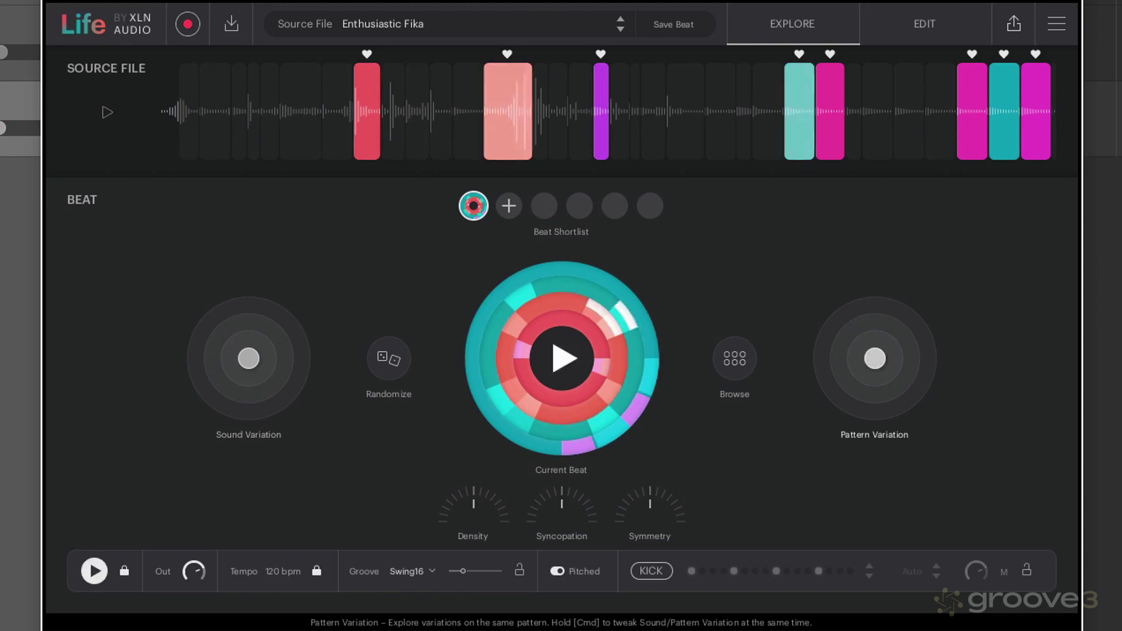
pyautogui.moveTo(875, 358); pyautogui.dragTo(899, 394)
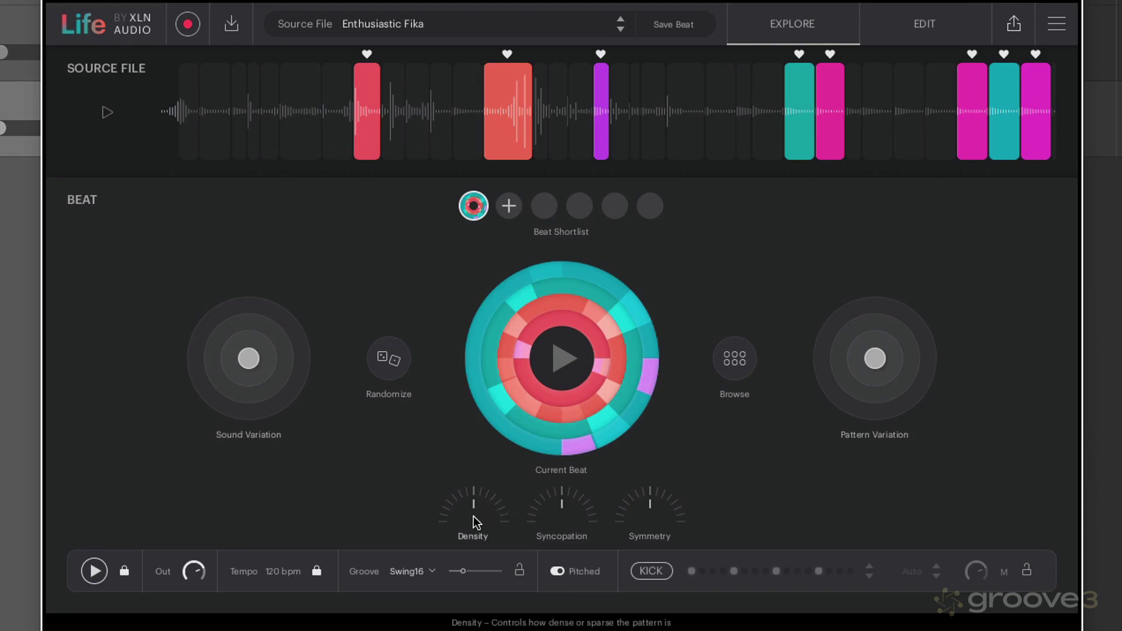
# - Raise Density, lower Syncopation to 26%, and sweep Symmetry to maximum while the beat plays
pyautogui.moveTo(474, 517); pyautogui.dragTo(477, 492)
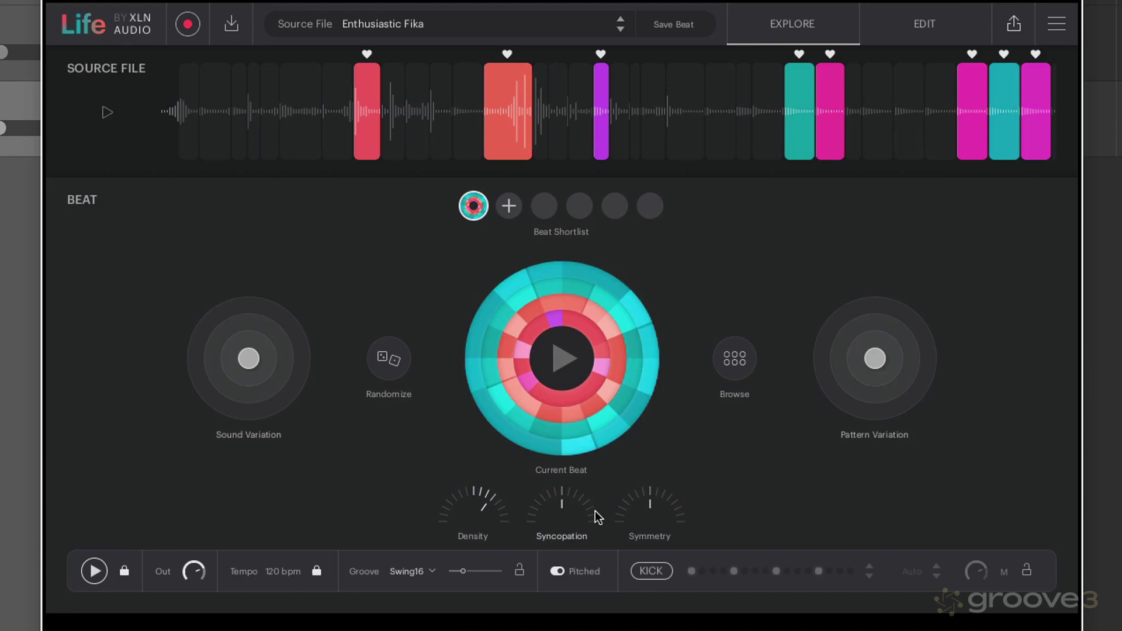
pyautogui.moveTo(597, 517); pyautogui.dragTo(567, 497)
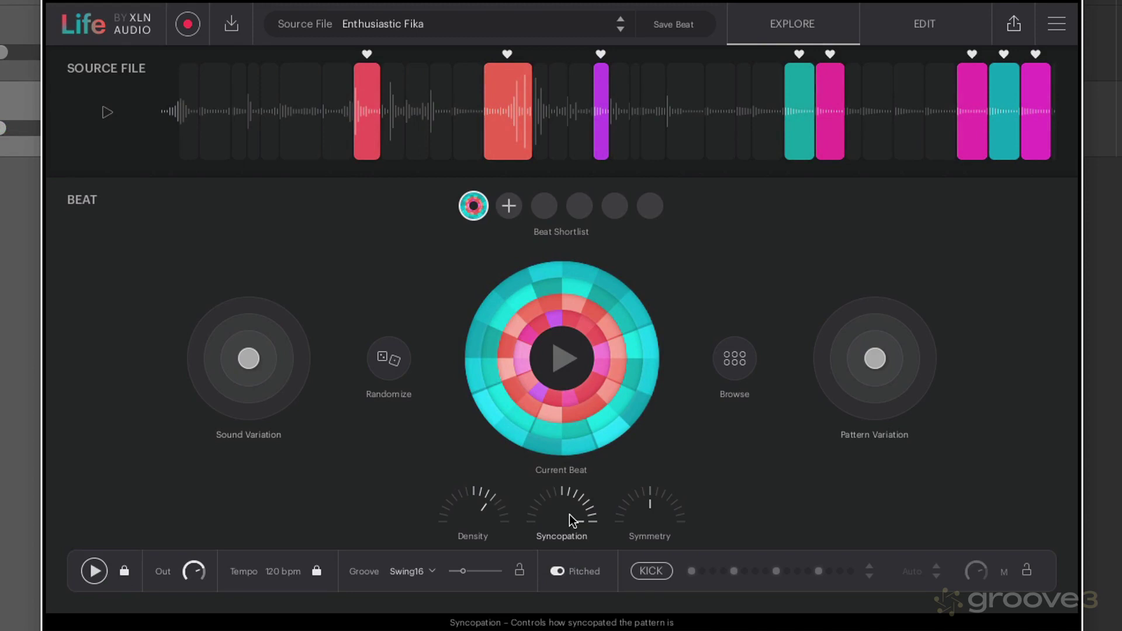
pyautogui.press('space')
pyautogui.moveTo(641, 517); pyautogui.dragTo(641, 465)
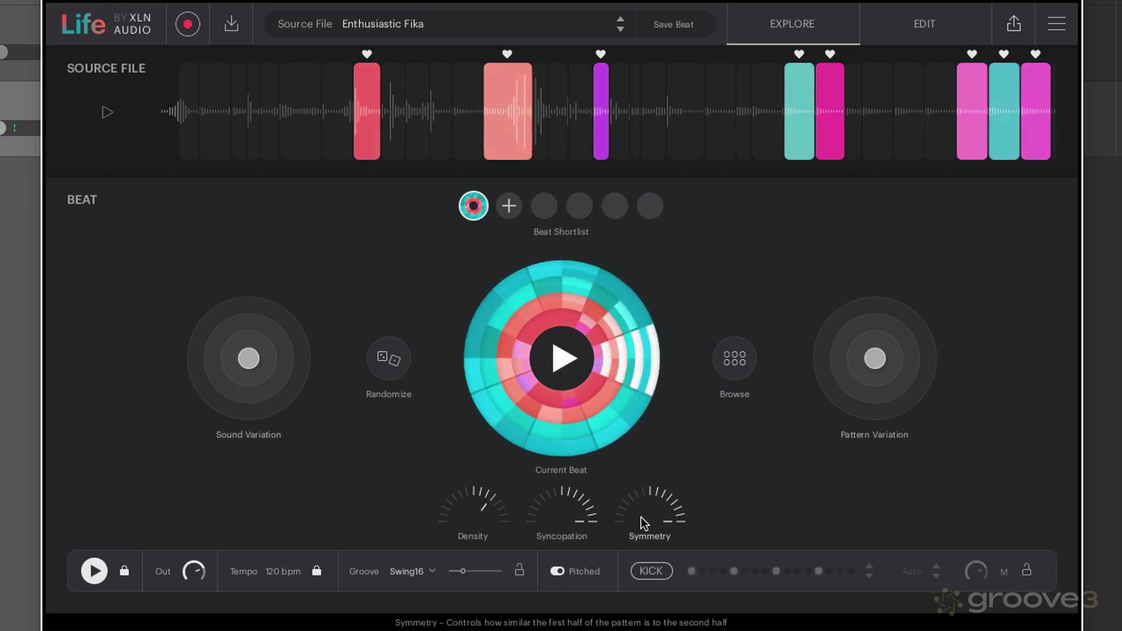
pyautogui.moveTo(643, 522)
pyautogui.mouseDown()
pyautogui.moveTo(644, 556)
pyautogui.moveTo(646, 516)
pyautogui.mouseUp()
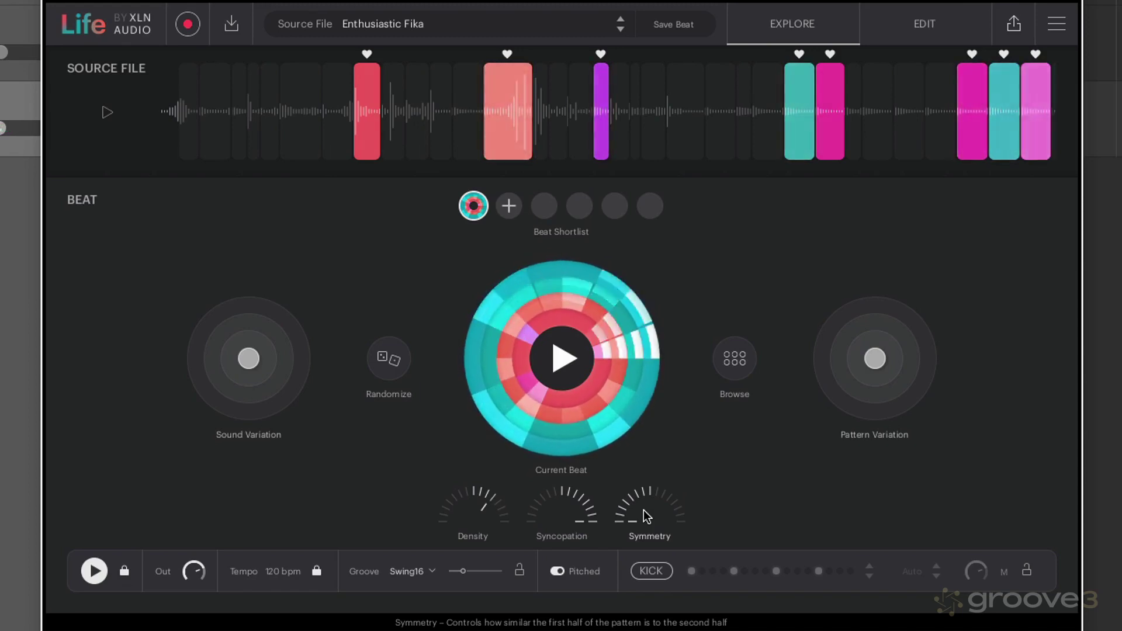
pyautogui.moveTo(646, 516); pyautogui.dragTo(645, 510)
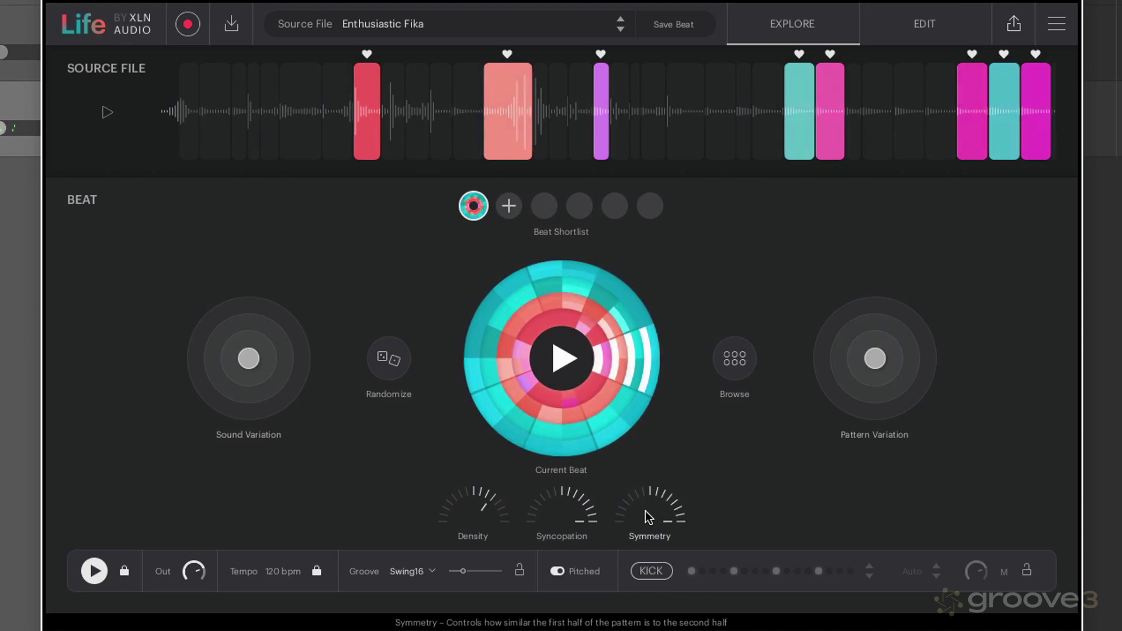
pyautogui.press('space')
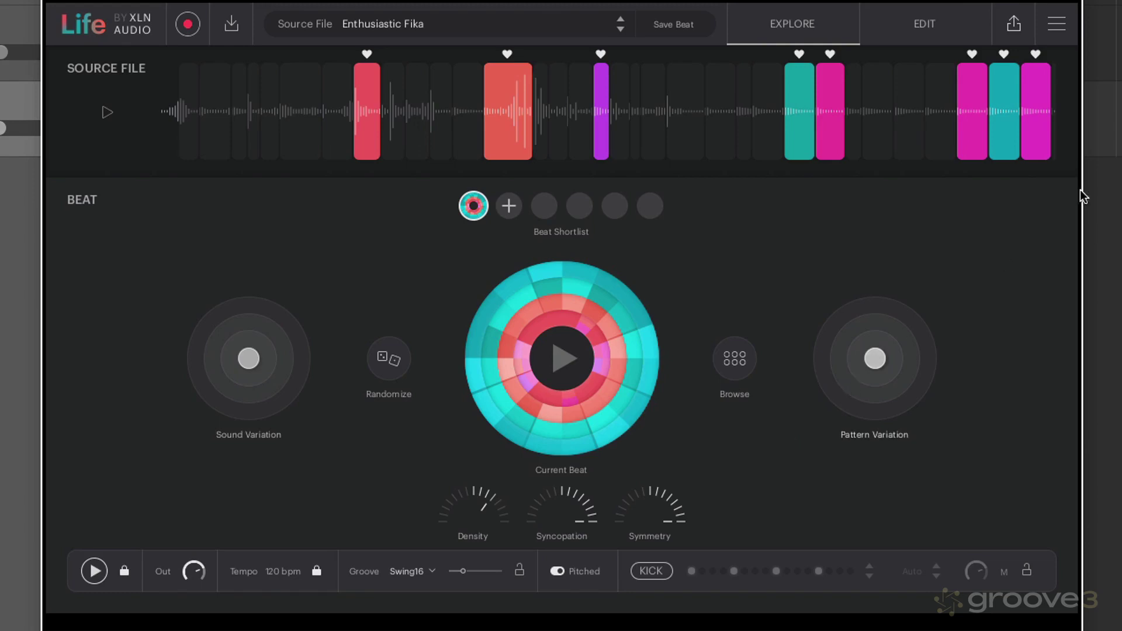
pyautogui.moveTo(923, 51)
pyautogui.click(927, 24)
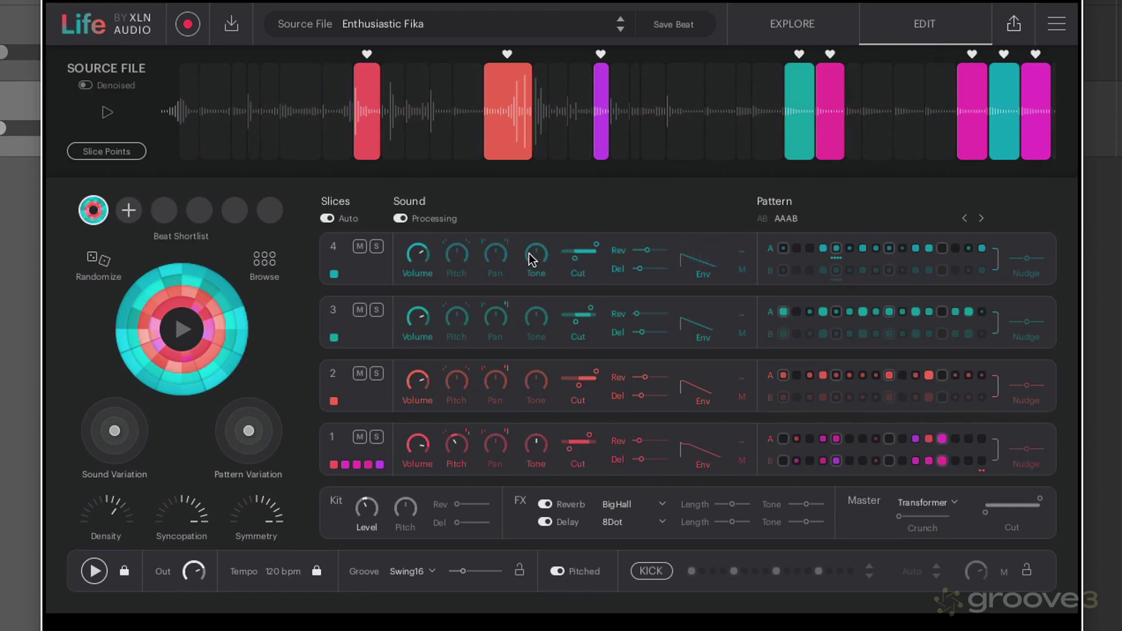
pyautogui.click(812, 26)
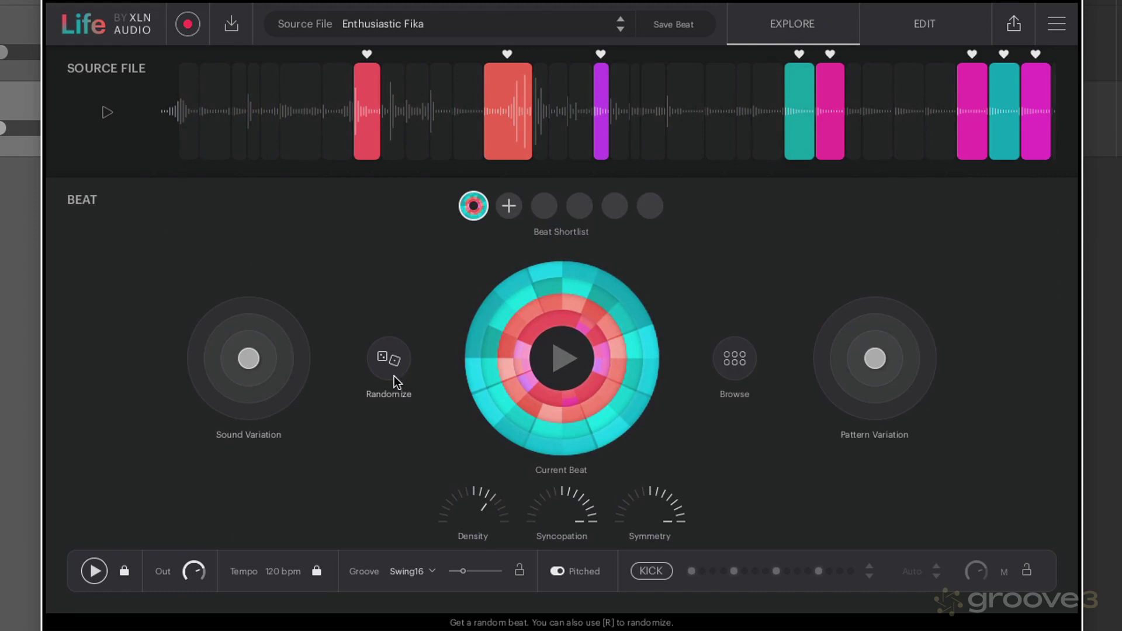
pyautogui.click(935, 23)
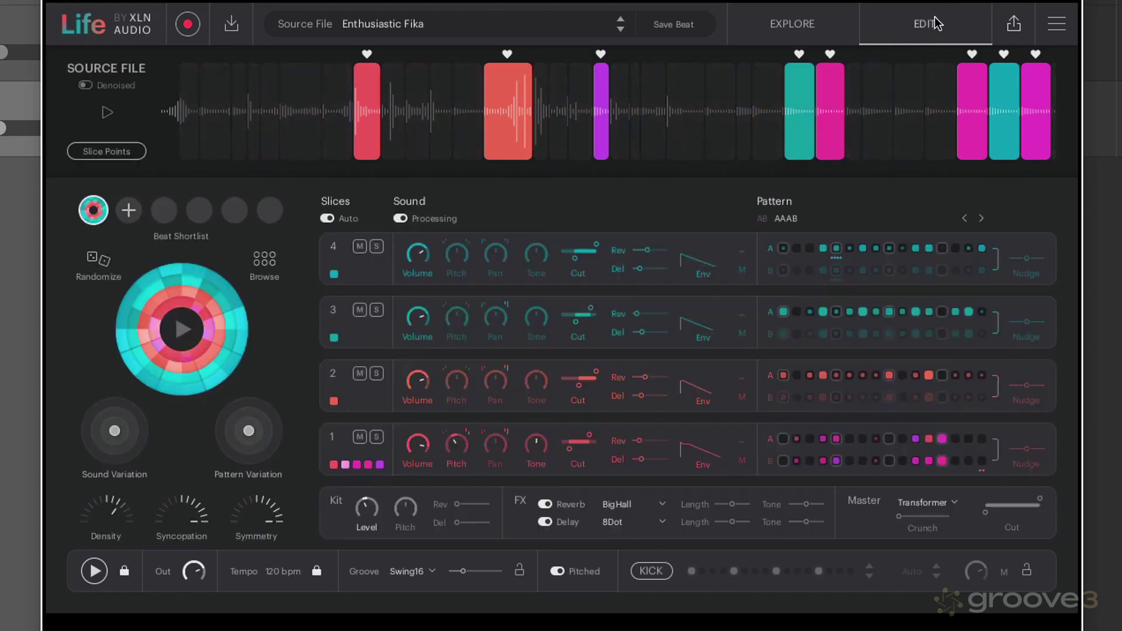
pyautogui.click(809, 25)
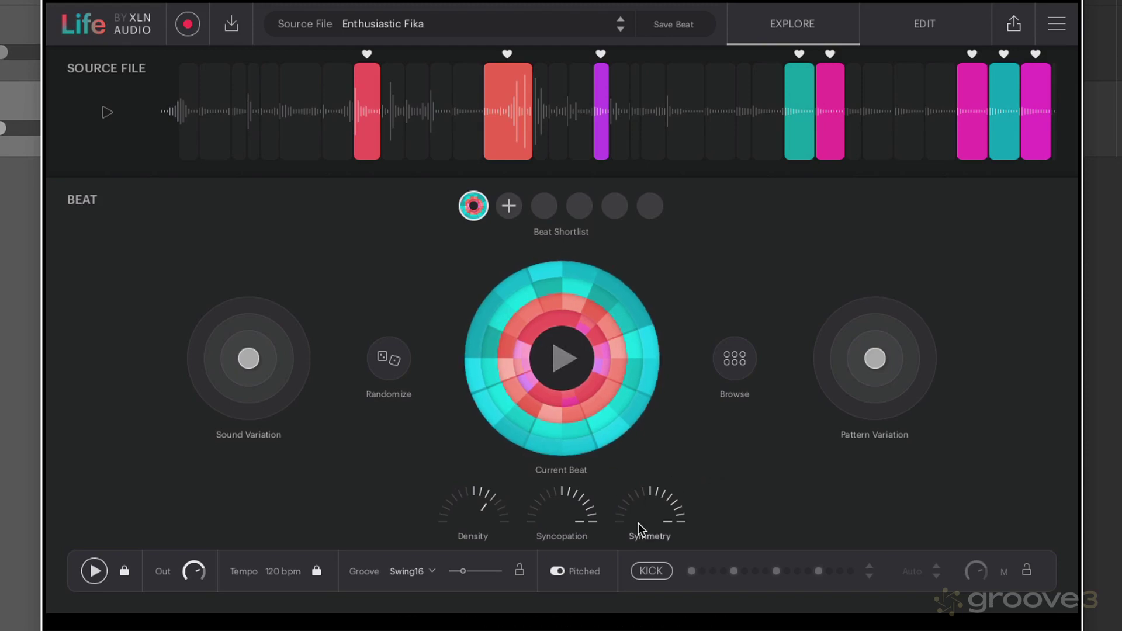
# - Add the guide kick, drop Density to -22%, shift both variation pucks, and set Syncopation to 47%
pyautogui.click(654, 571)
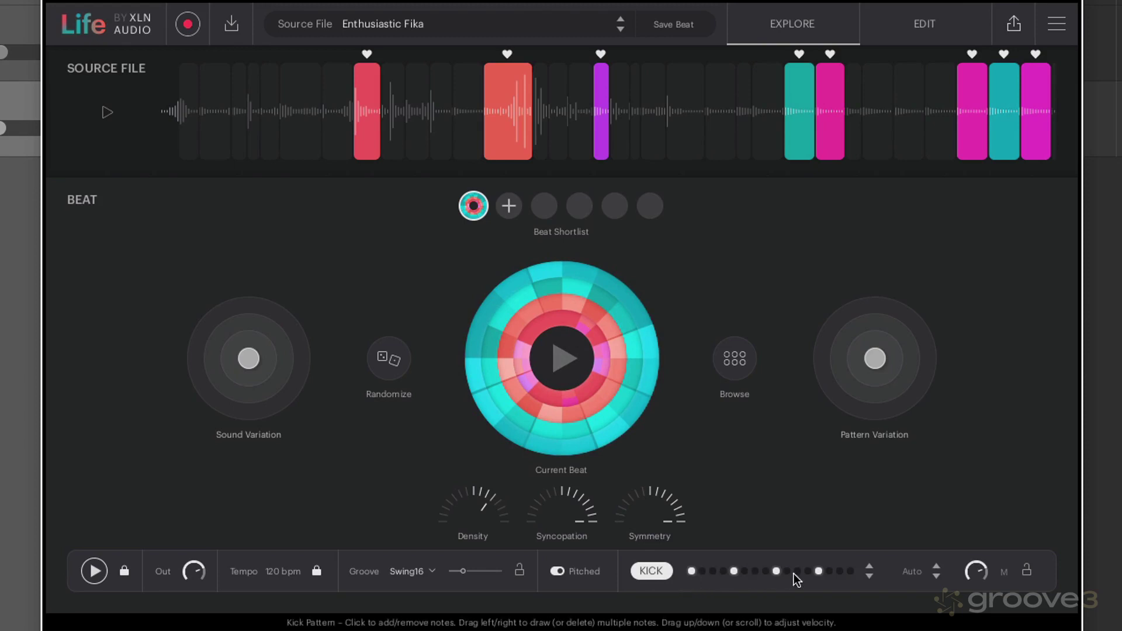
pyautogui.press('space')
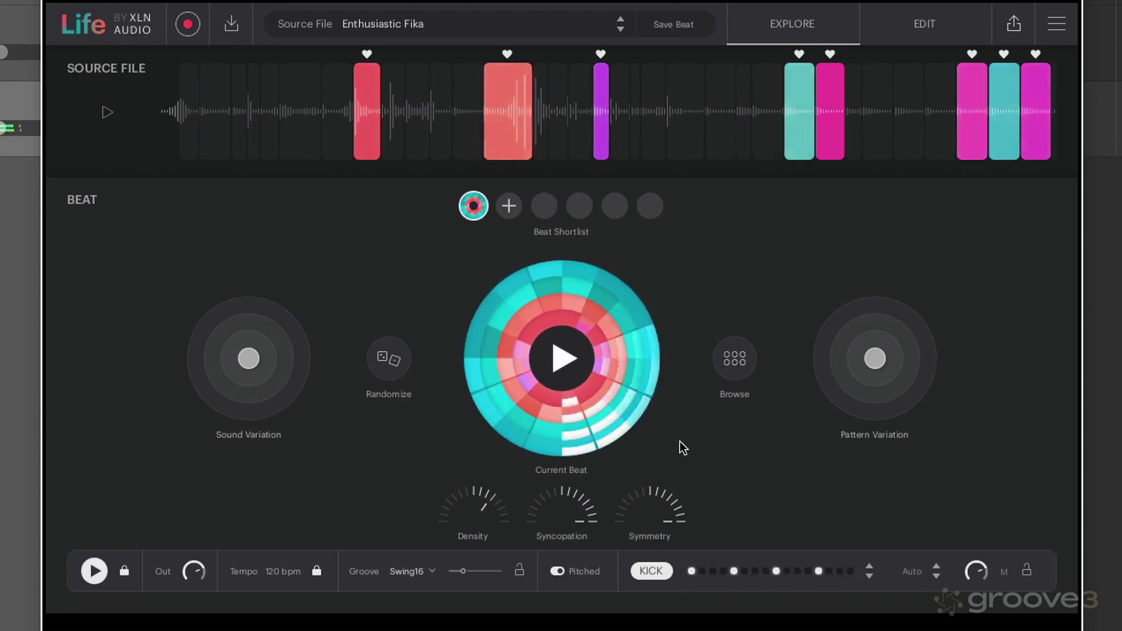
pyautogui.moveTo(491, 493); pyautogui.dragTo(487, 514)
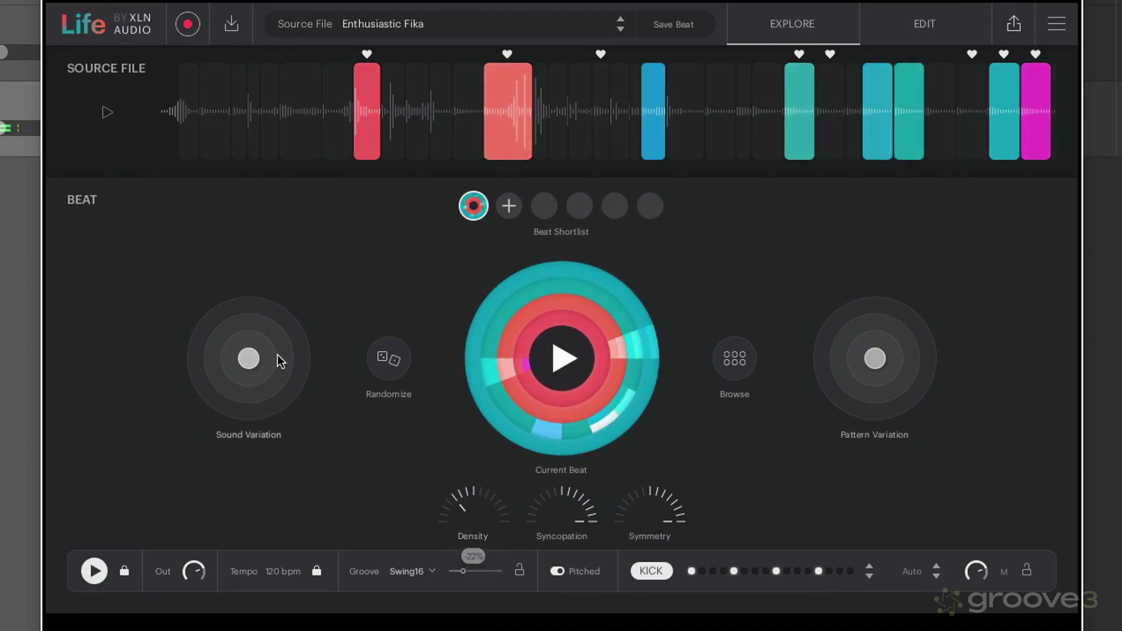
pyautogui.moveTo(276, 358); pyautogui.dragTo(323, 341)
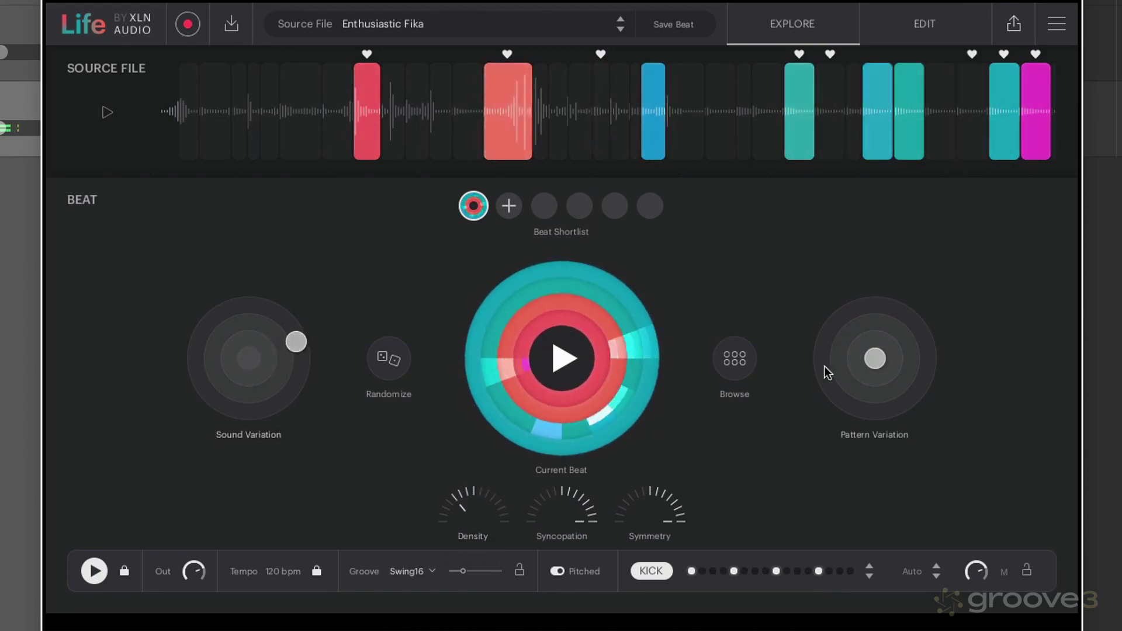
pyautogui.moveTo(875, 358); pyautogui.dragTo(838, 361)
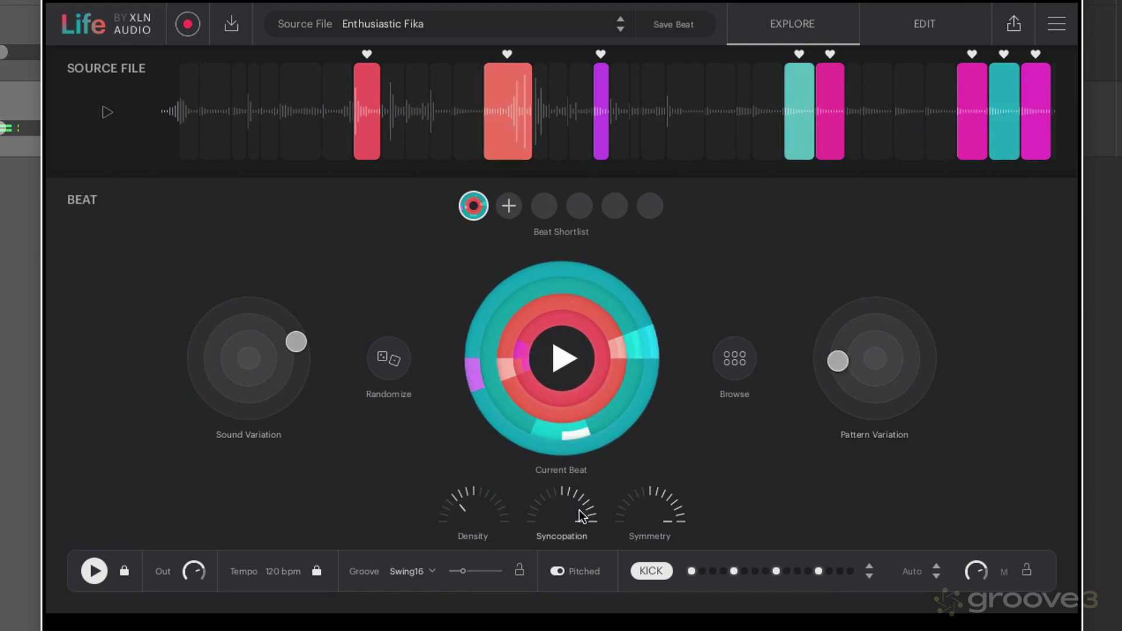
pyautogui.moveTo(573, 514); pyautogui.dragTo(573, 515)
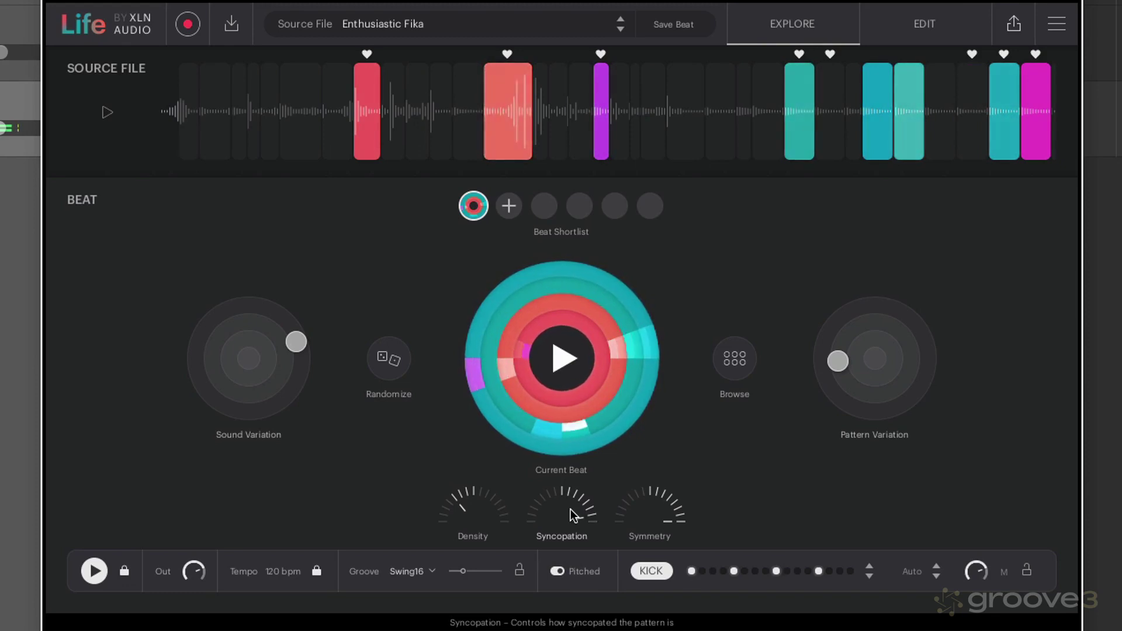
pyautogui.press('space')
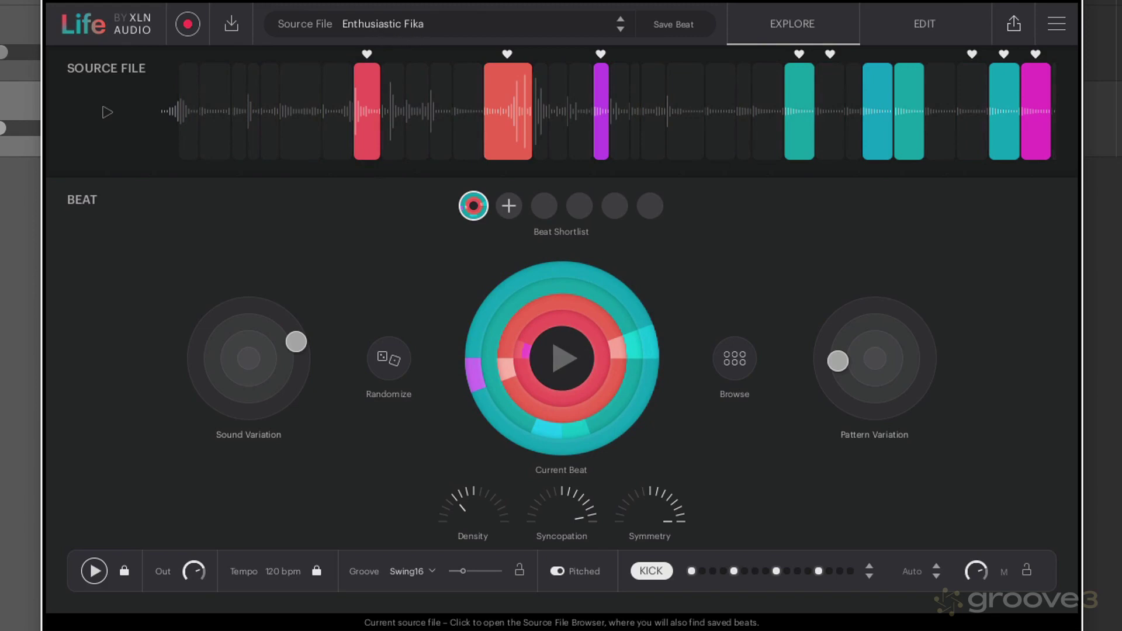
# - Play the source file, unfavorite the red slice, skip another slice, and randomize a new beat
pyautogui.click(105, 111)
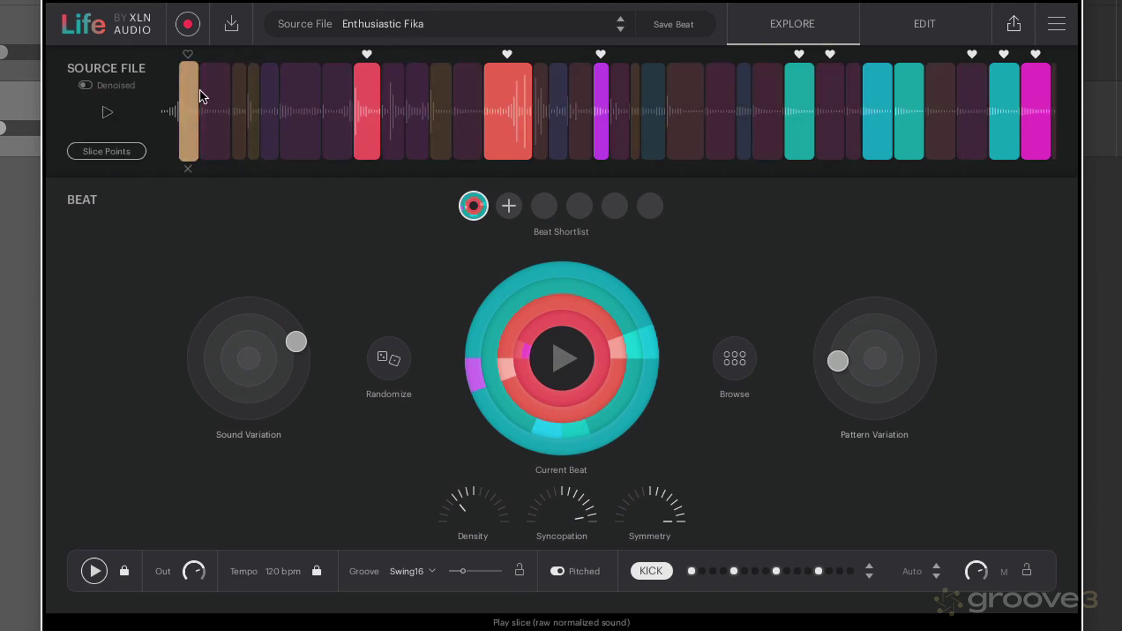
pyautogui.click(366, 54)
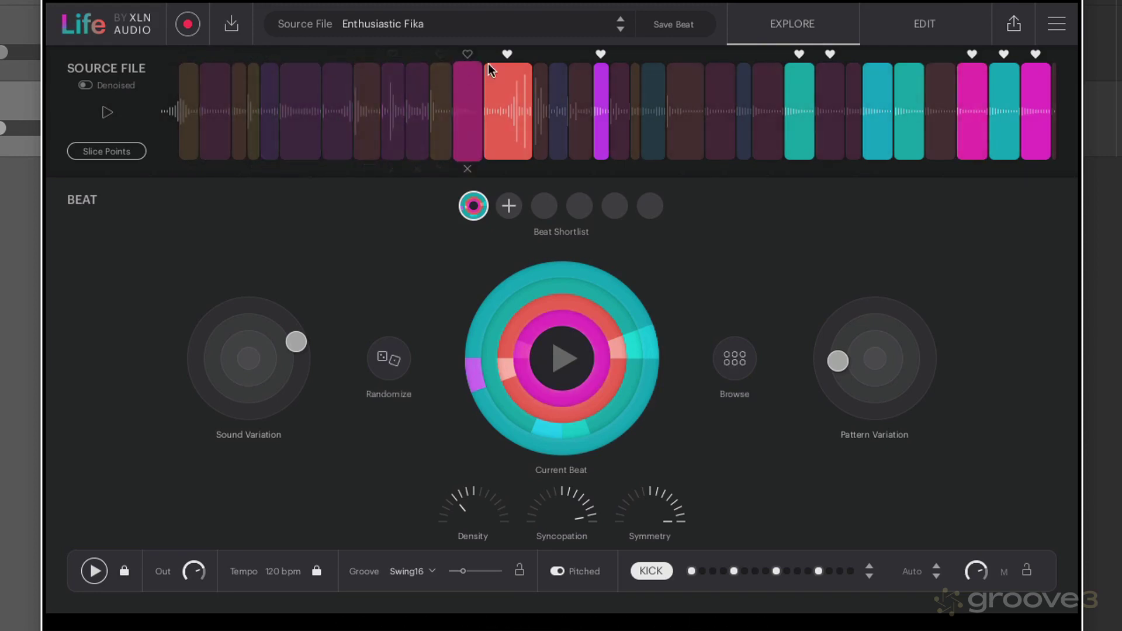
pyautogui.click(368, 169)
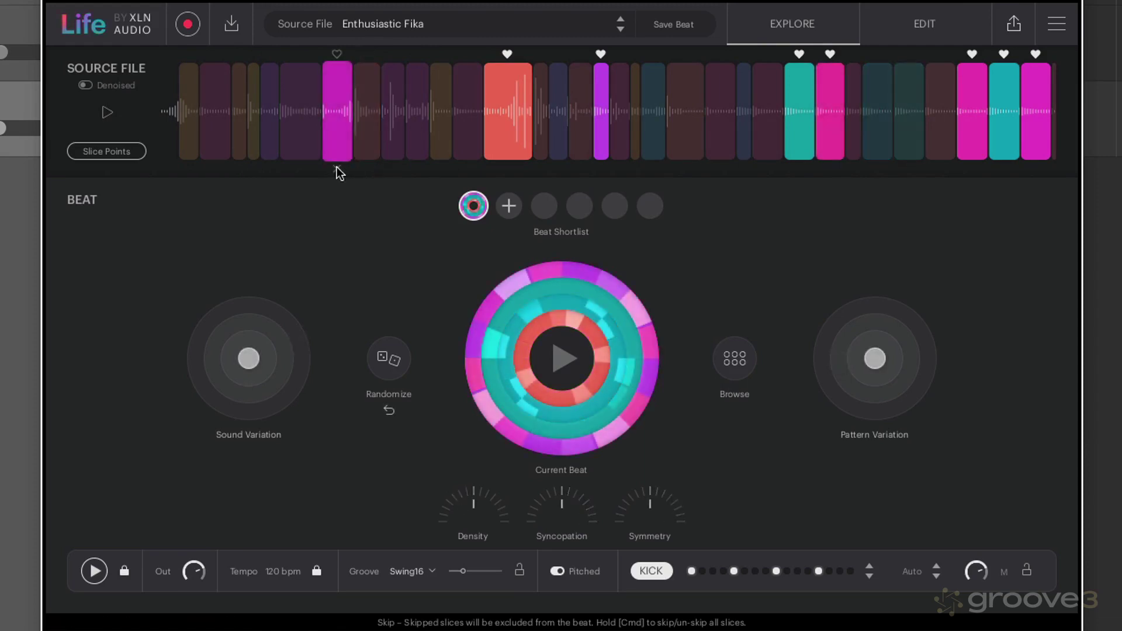
pyautogui.click(389, 357)
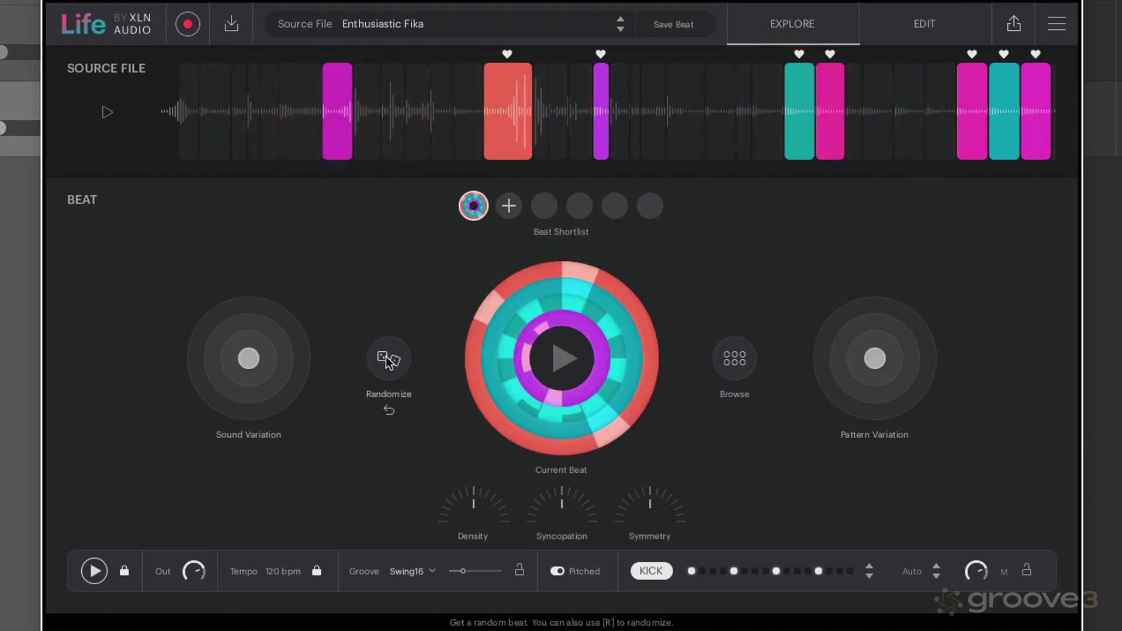
# - Randomize a new beat, then make the fourth Beat Browser suggestion the current beat
pyautogui.click(388, 360)
pyautogui.click(733, 360)
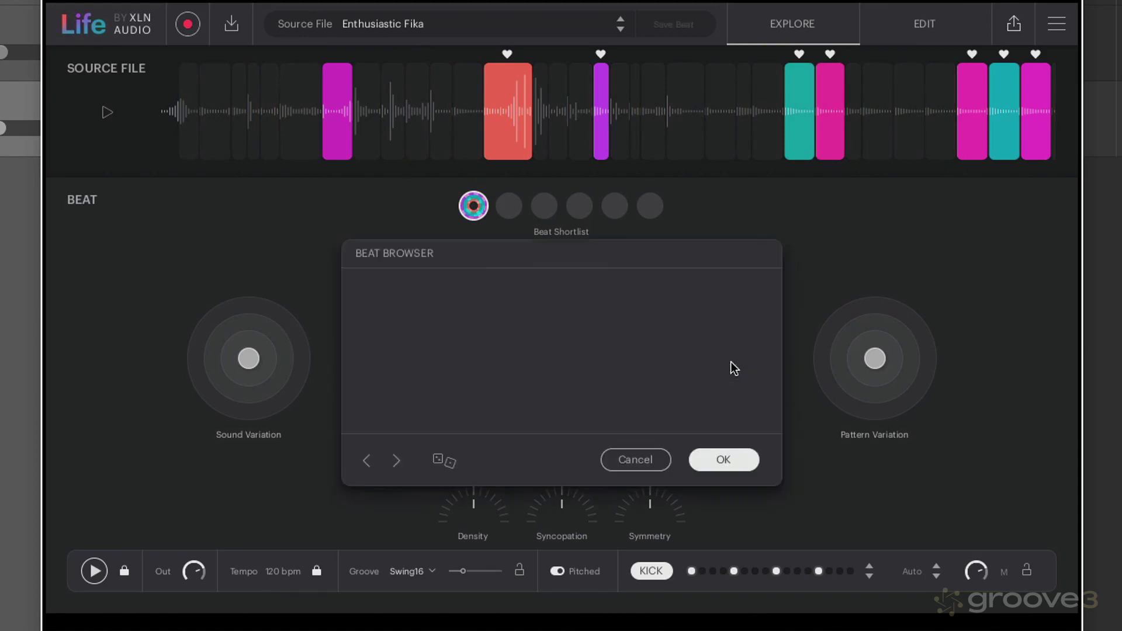
pyautogui.click(601, 317)
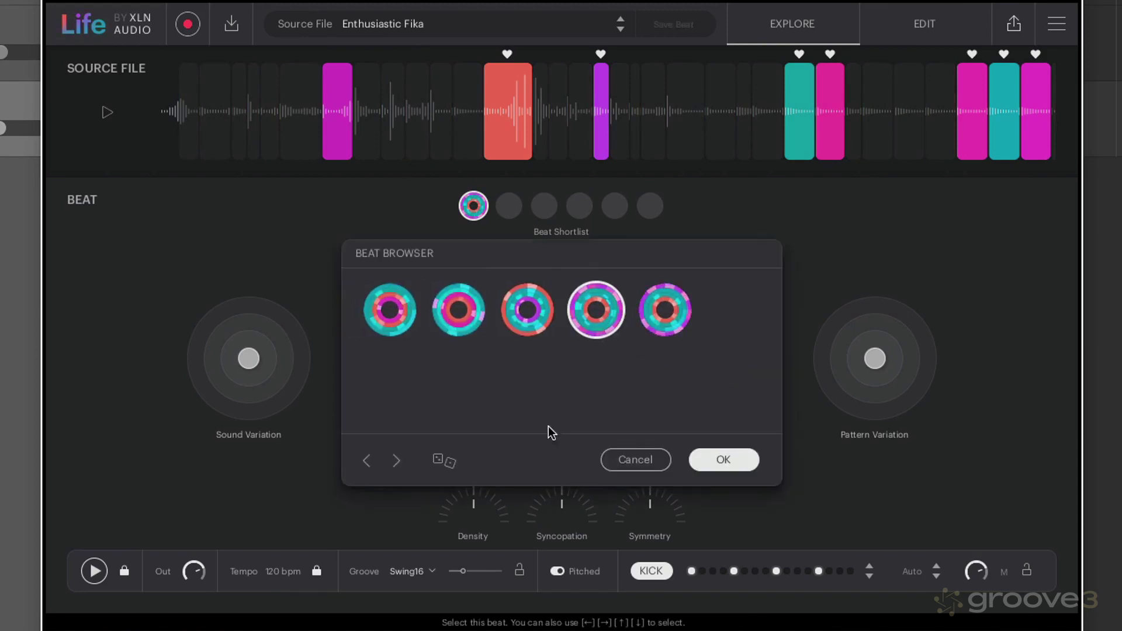
pyautogui.click(725, 461)
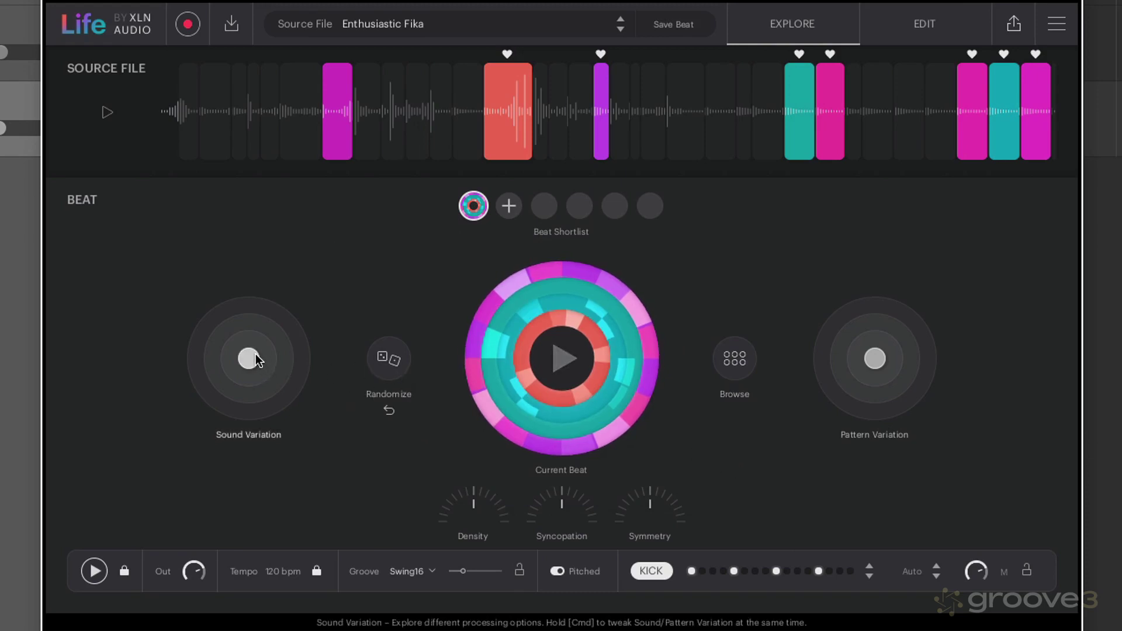
# - Move Sound Variation to its lower edge and Pattern Variation to its right edge
pyautogui.moveTo(255, 353); pyautogui.dragTo(252, 409)
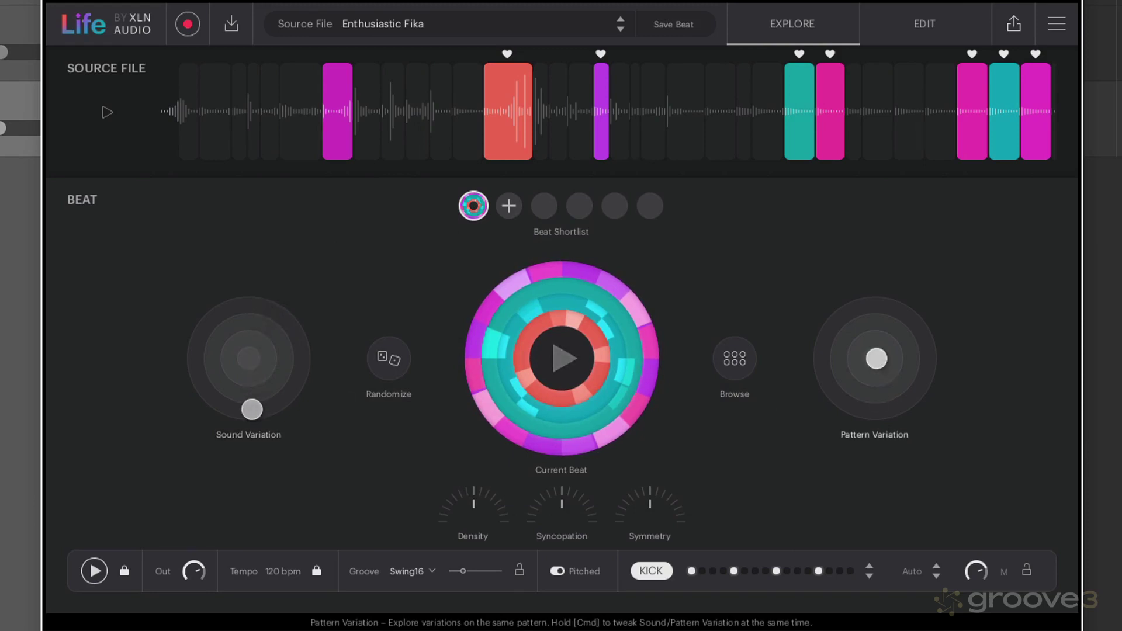
pyautogui.moveTo(877, 359); pyautogui.dragTo(925, 356)
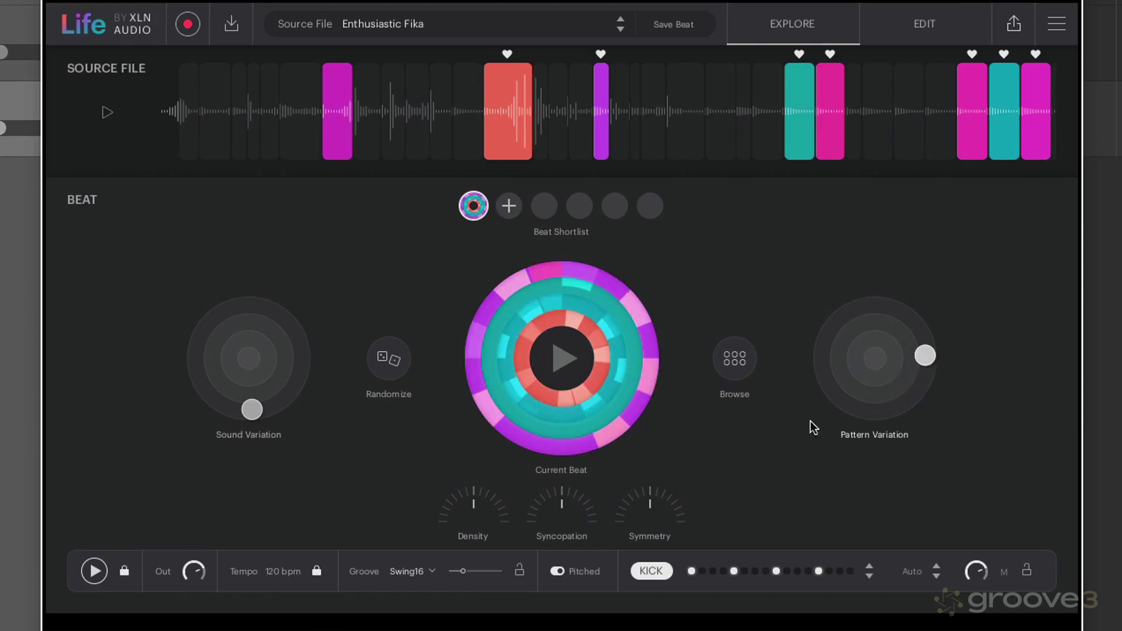